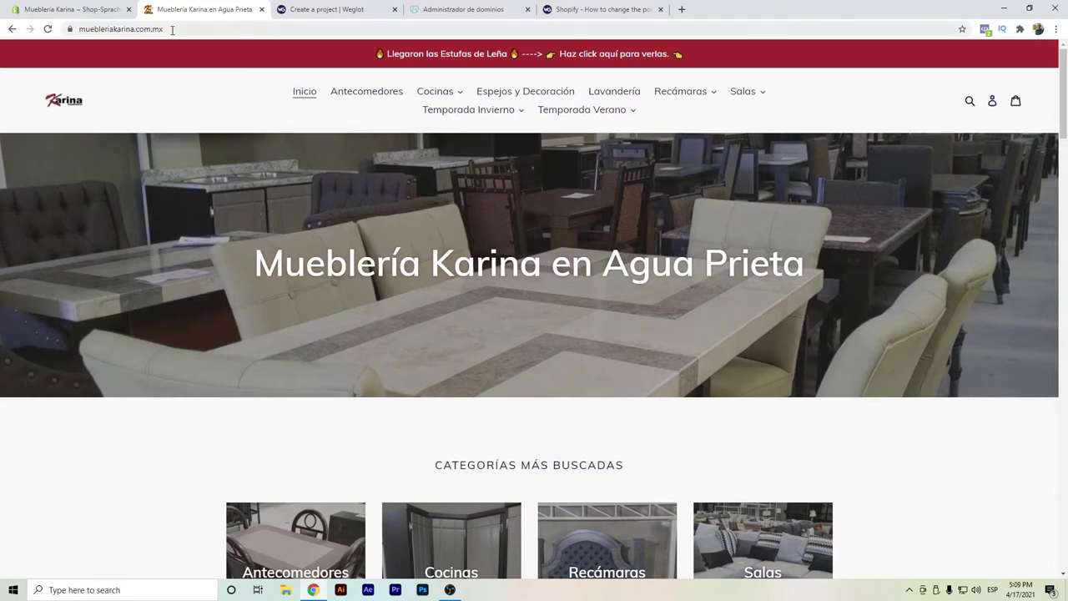
# Step: Open the Shopify App Store from the store admin's installed apps and search for "weglot"
pyautogui.click(96, 4)
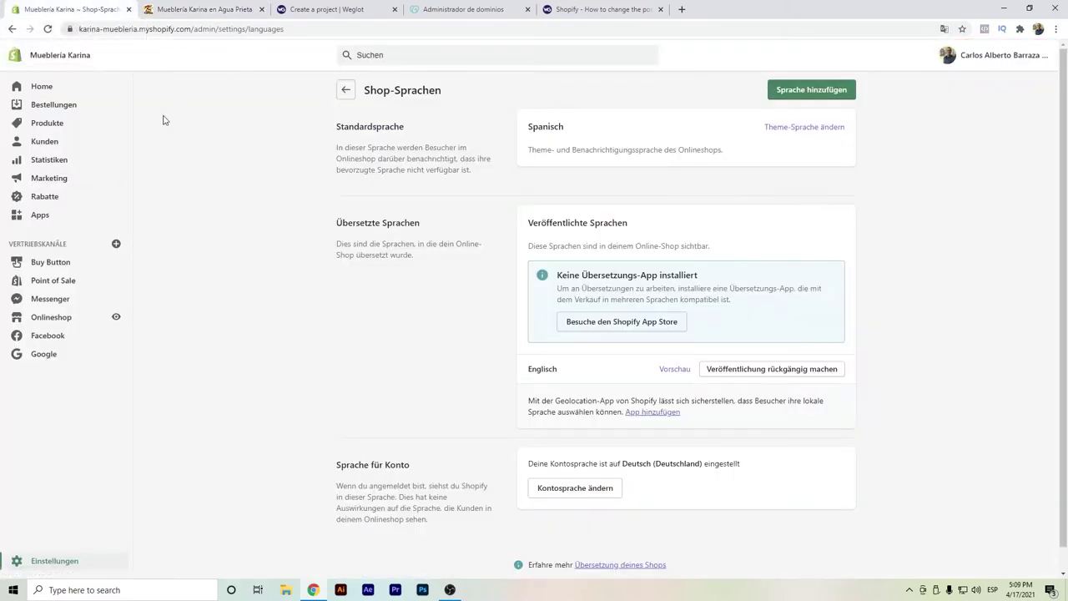
pyautogui.click(57, 218)
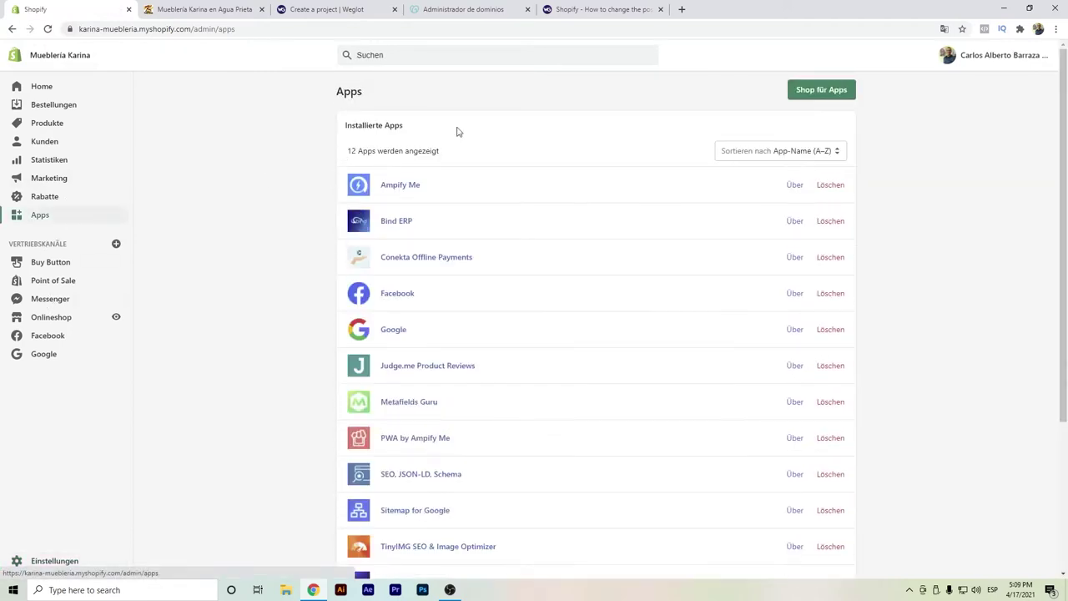
pyautogui.click(811, 97)
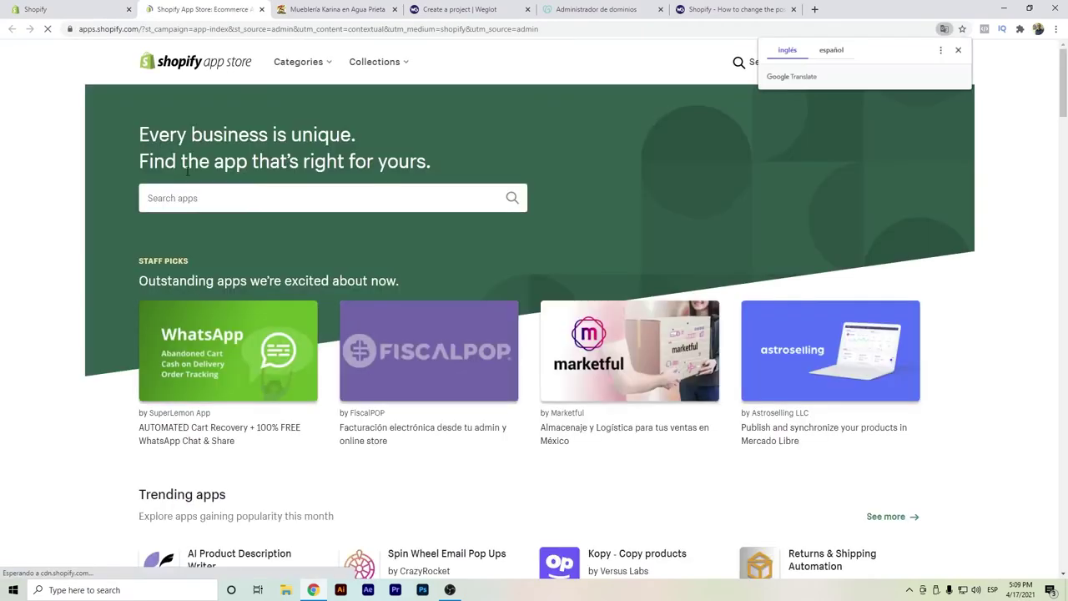
pyautogui.click(228, 200)
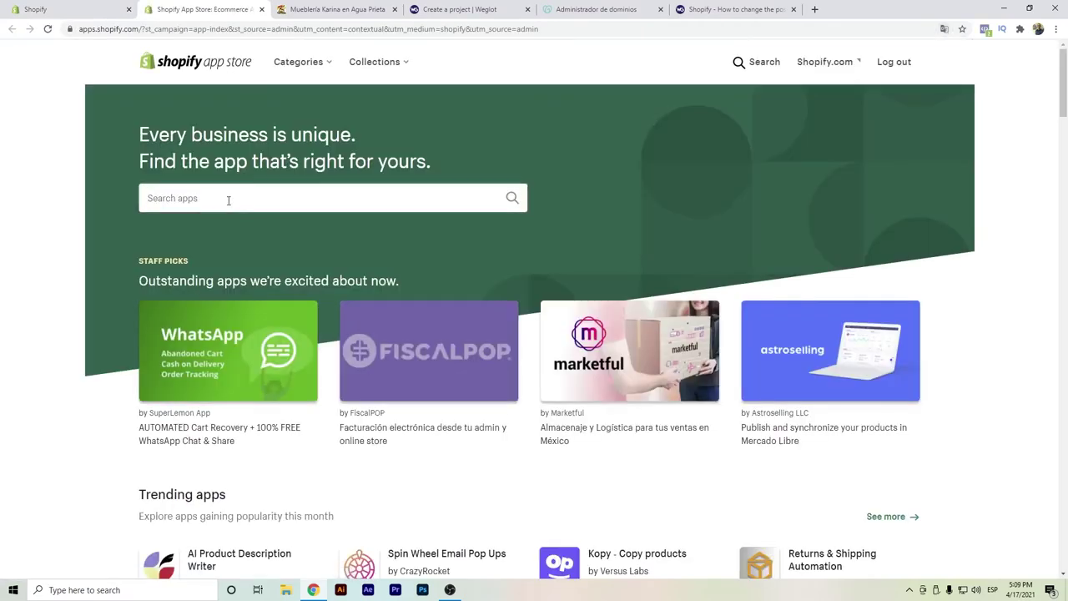
pyautogui.write('weglot')
pyautogui.press('Return')
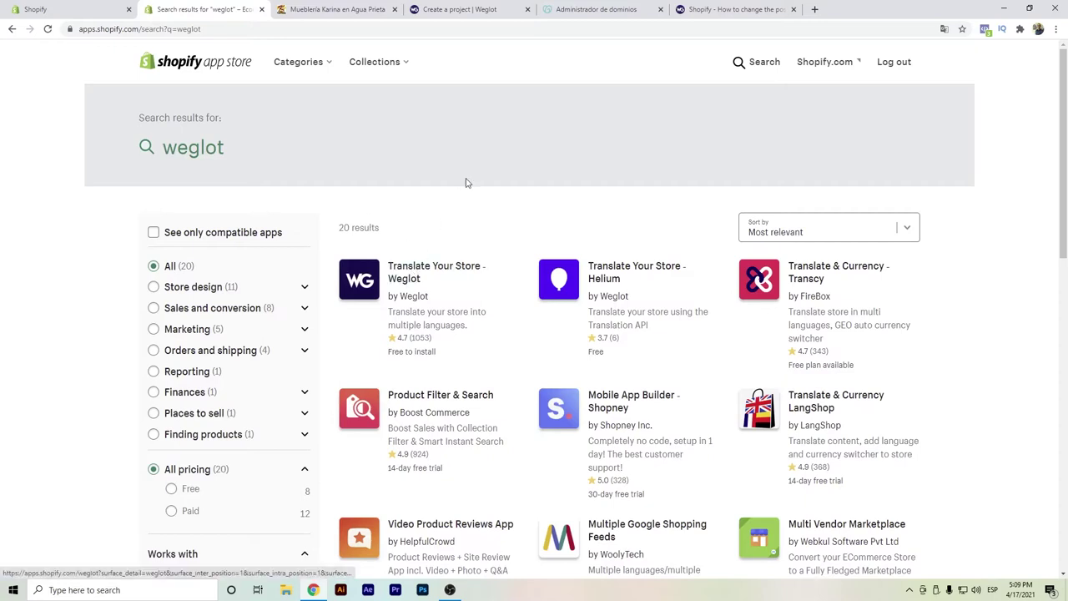
# Step: Add the "Translate Your Store - Weglot" app to the store and dismiss the browser's translation prompt
pyautogui.click(417, 274)
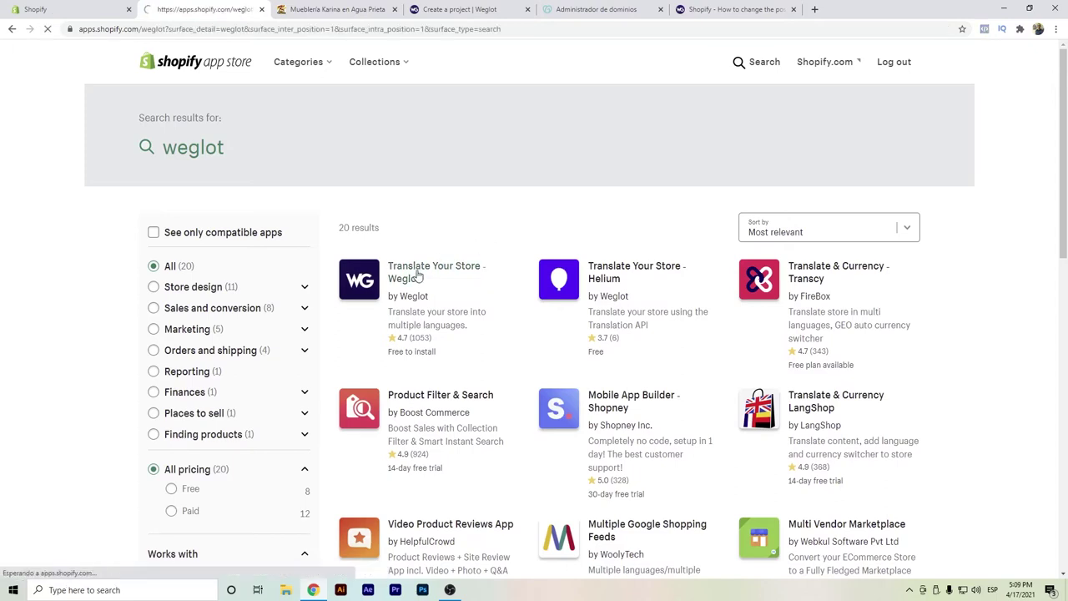
pyautogui.click(303, 253)
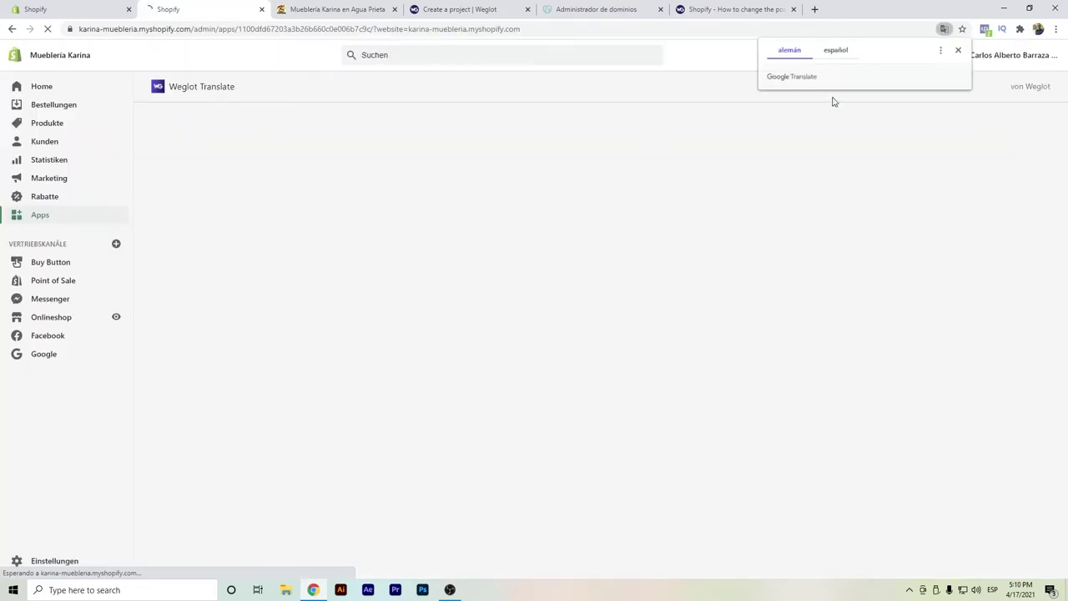
pyautogui.click(959, 50)
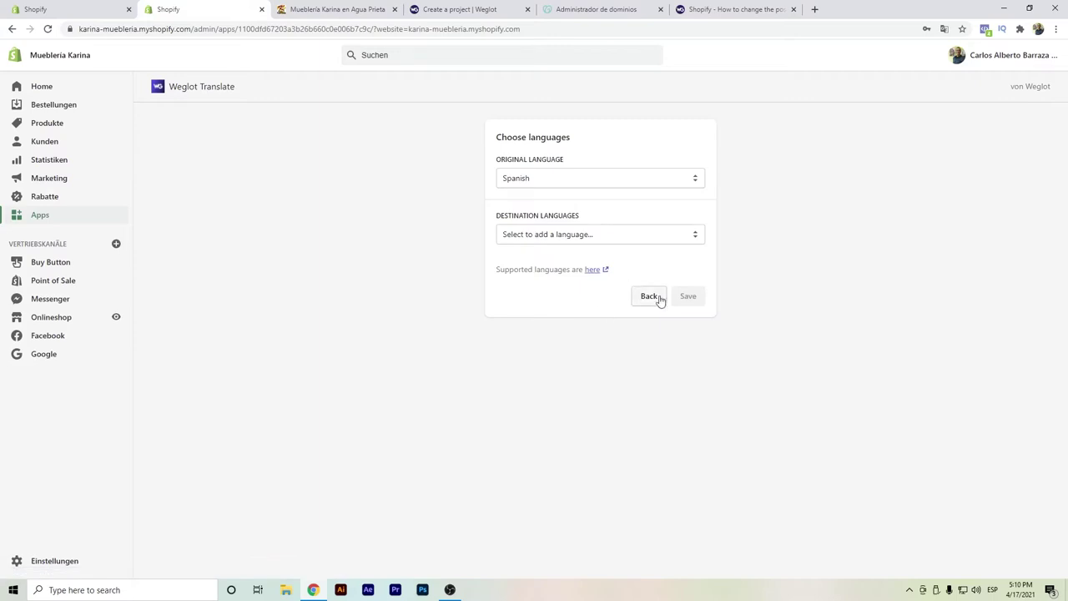
# Step: Go back to the project choice and save the new Weglot project under the name "Mueblería Karina Deutsch"
pyautogui.click(660, 301)
pyautogui.click(660, 175)
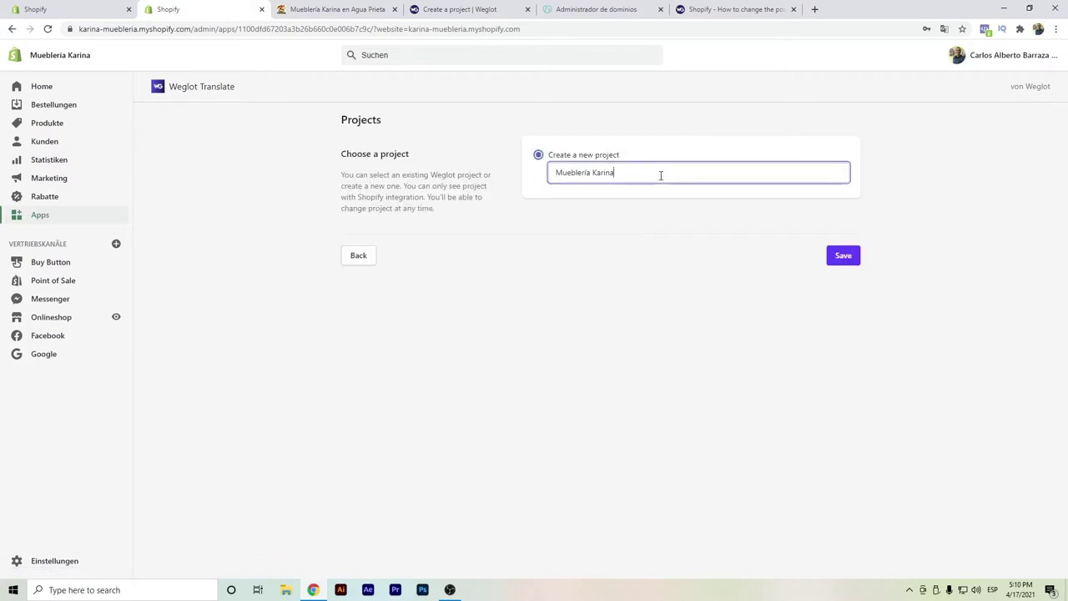
pyautogui.write('Deutsch')
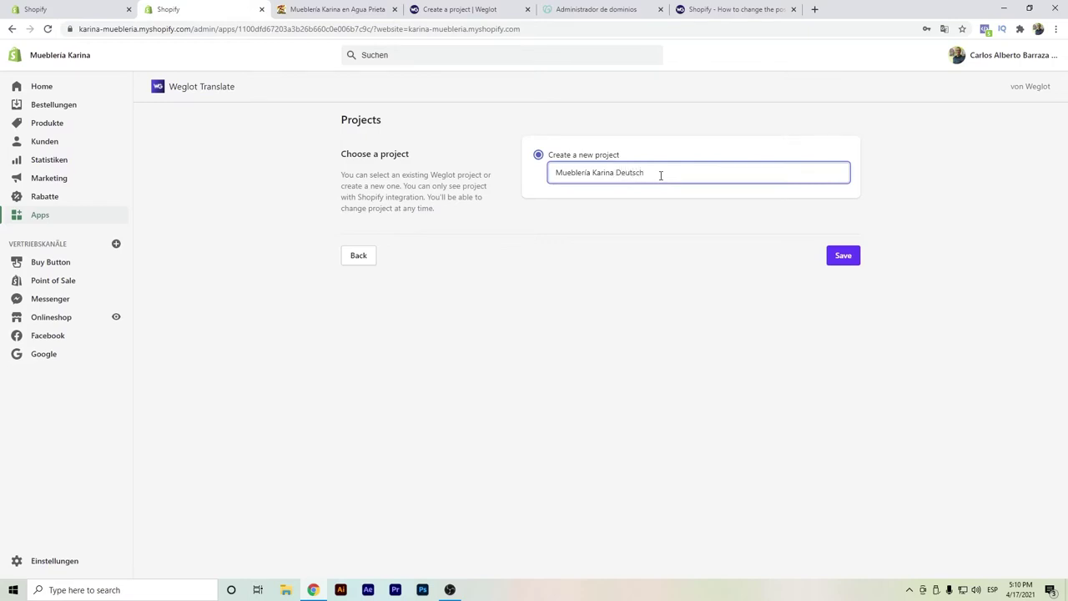
pyautogui.click(829, 259)
# Step: Add German as the destination language for the Spanish store and save the language choice
pyautogui.click(630, 237)
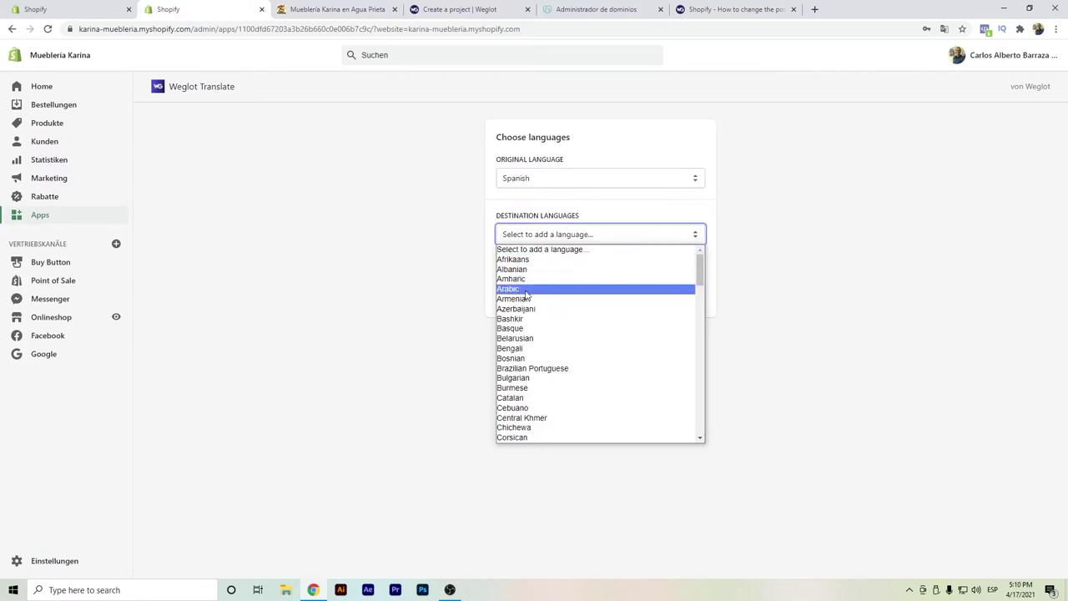
pyautogui.scroll(-2, 526, 294)
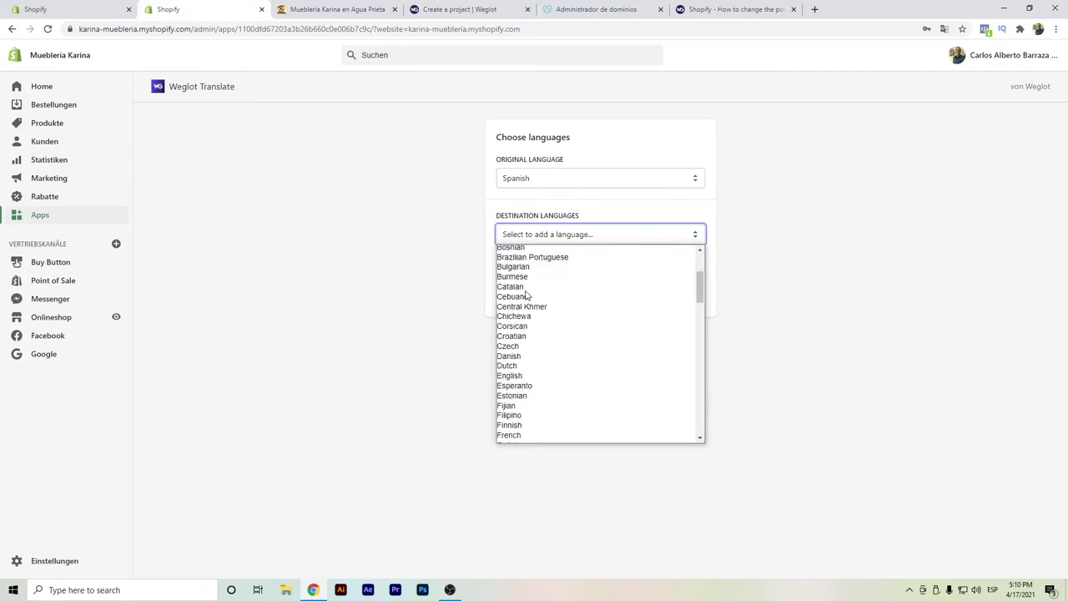
pyautogui.scroll(2, 544, 334)
pyautogui.scroll(-4, 544, 327)
pyautogui.click(531, 354)
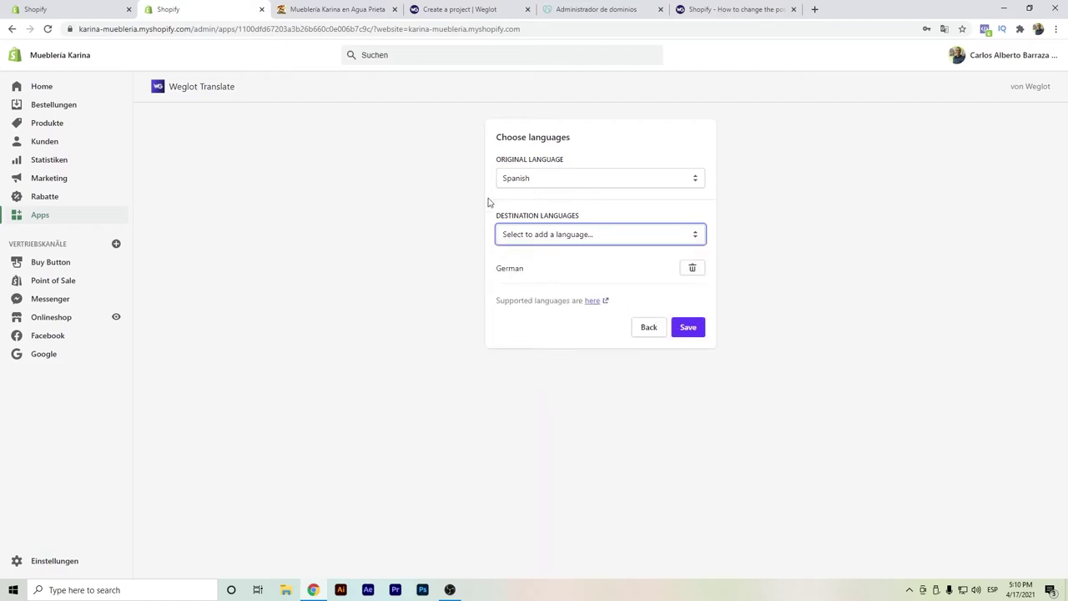
pyautogui.click(685, 329)
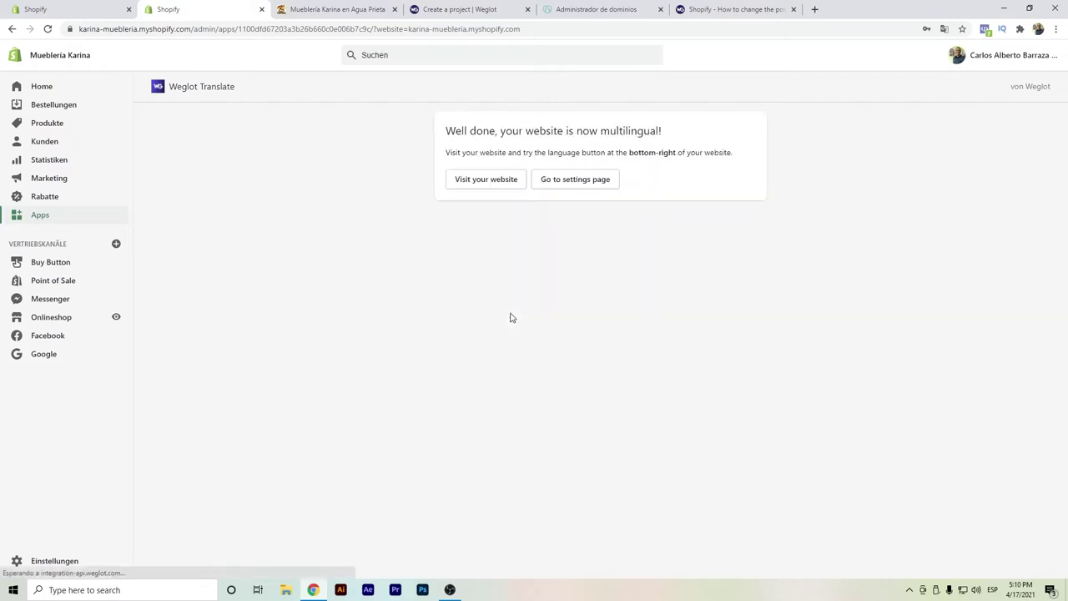
# Step: Open the Weglot app's settings, start the subdomain activation and enable subdomains in the Weglot dashboard
pyautogui.click(570, 191)
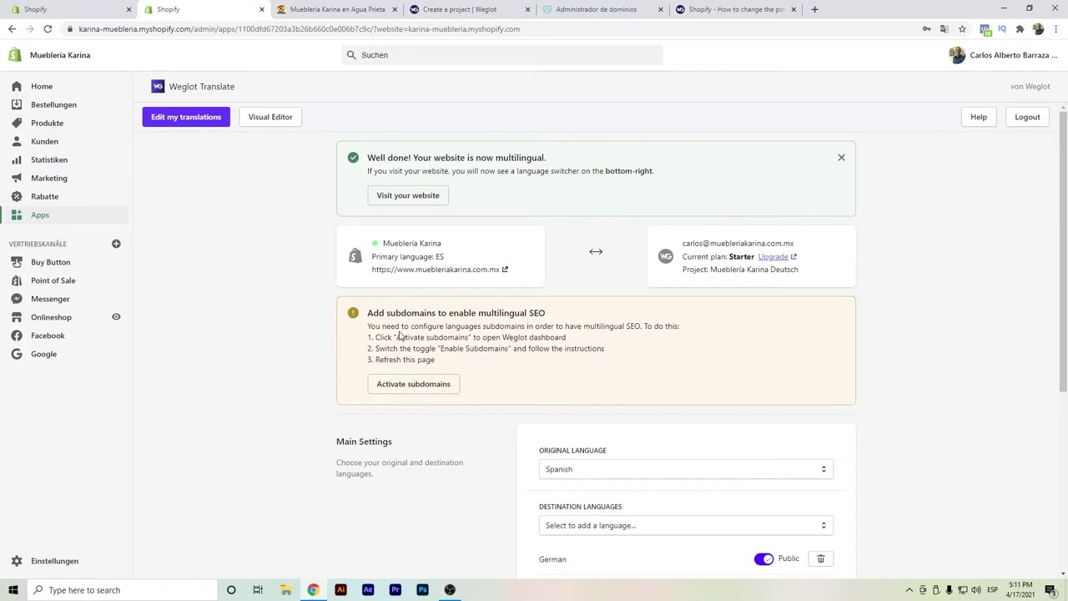
pyautogui.click(404, 388)
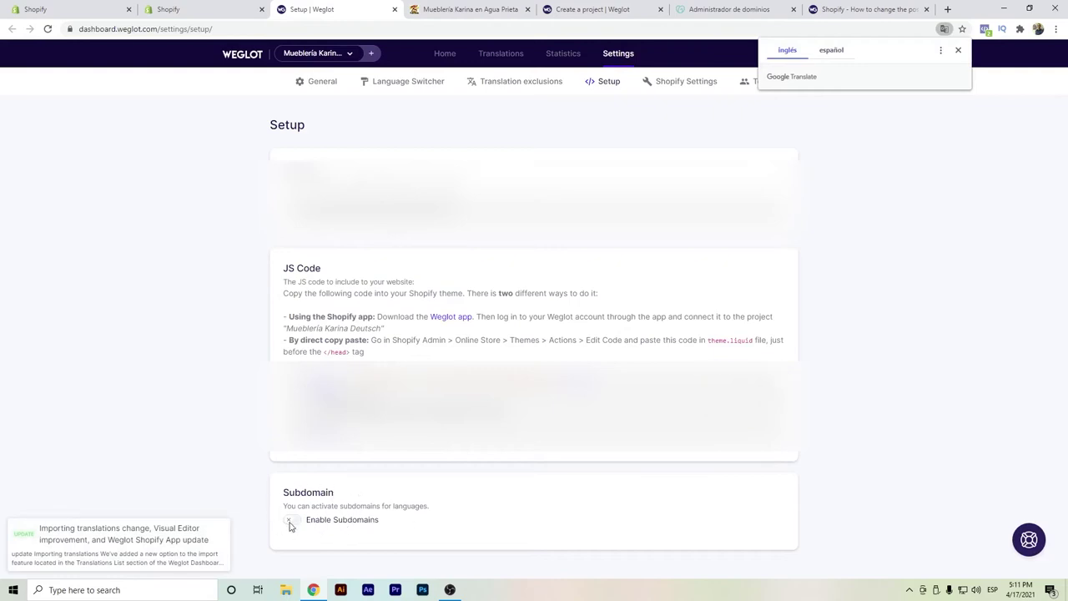
pyautogui.click(290, 524)
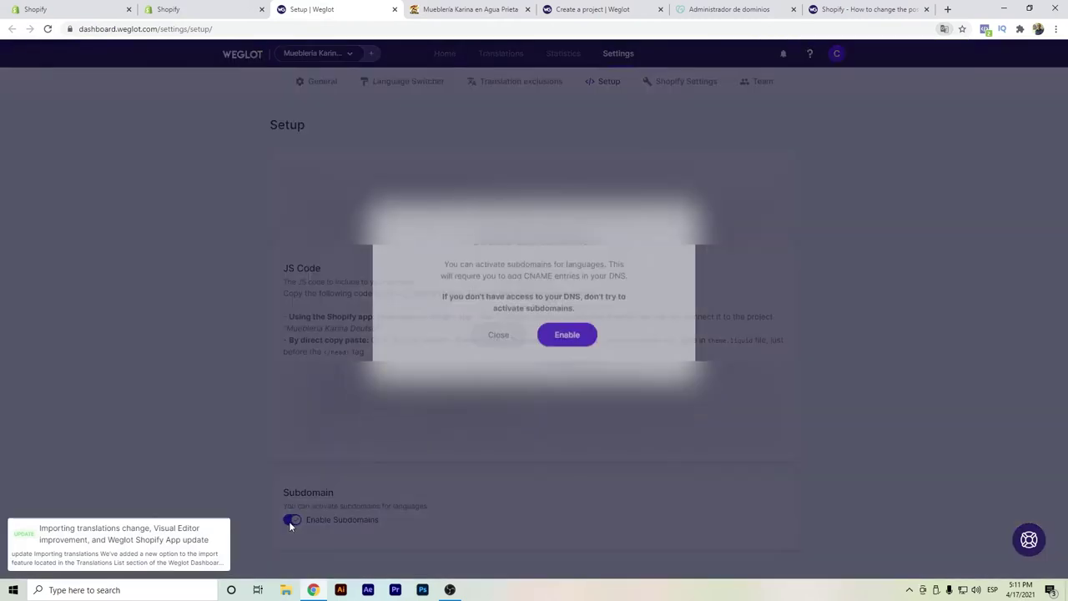
pyautogui.click(575, 352)
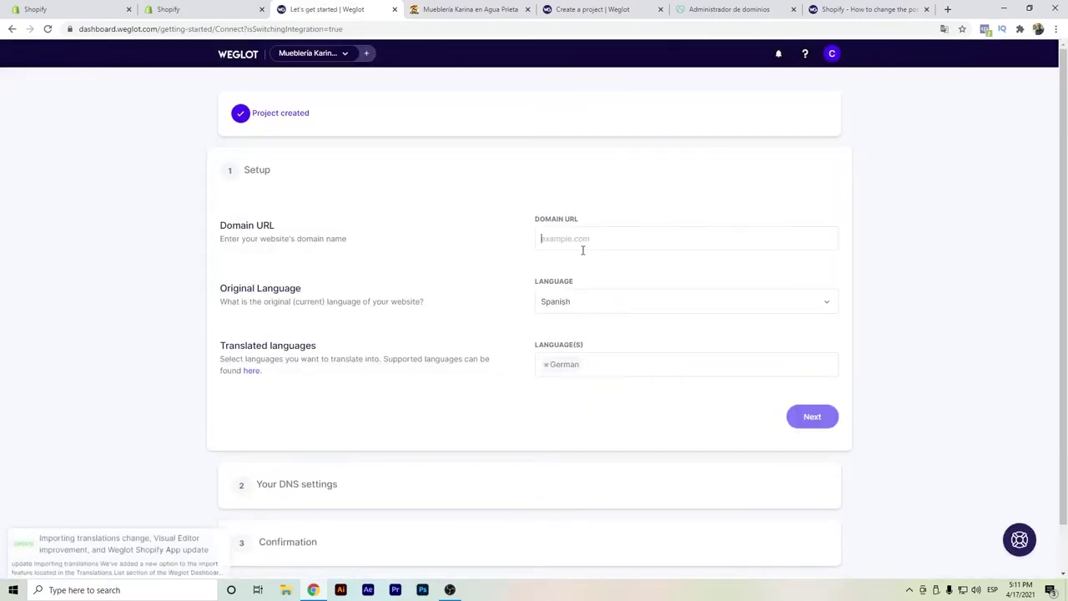
# Step: Set the domain URL to muebleriakarina.com.mx and continue to the DNS settings
pyautogui.click(582, 249)
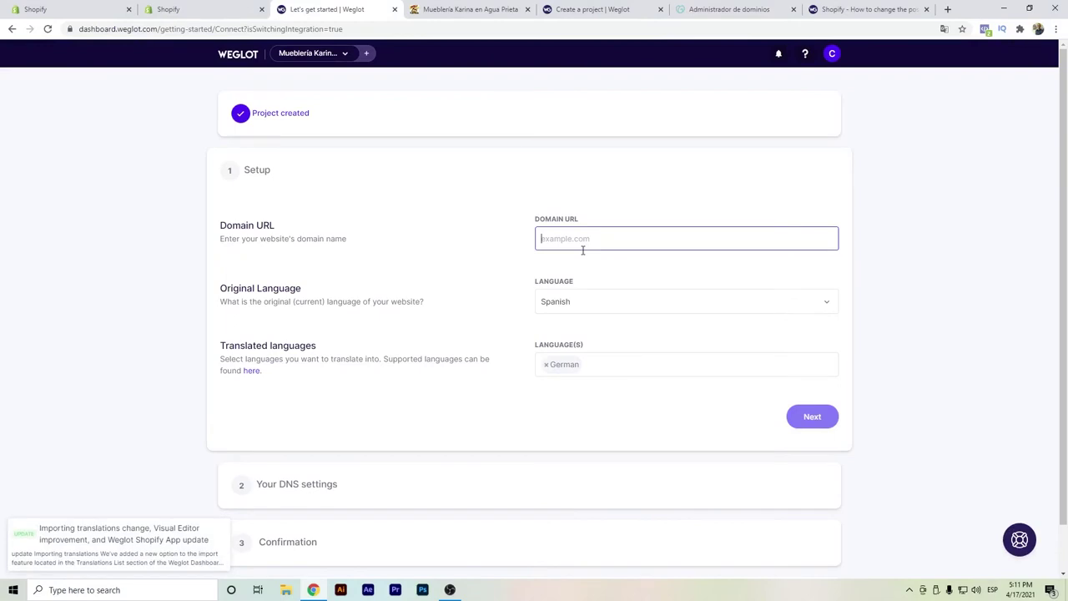
pyautogui.write('muebleriakarina.com.mx')
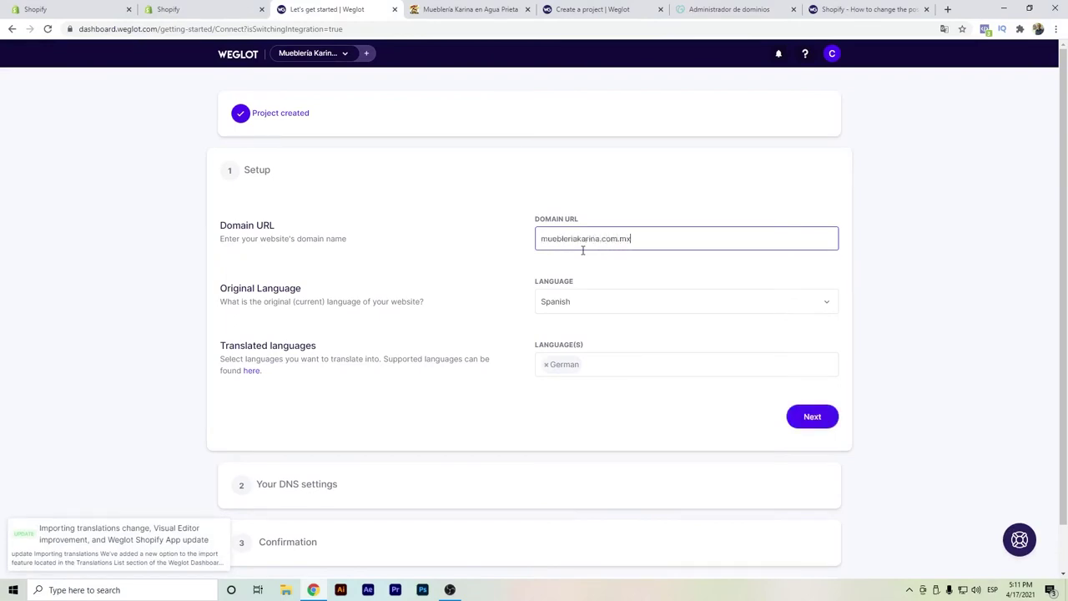
pyautogui.click(795, 416)
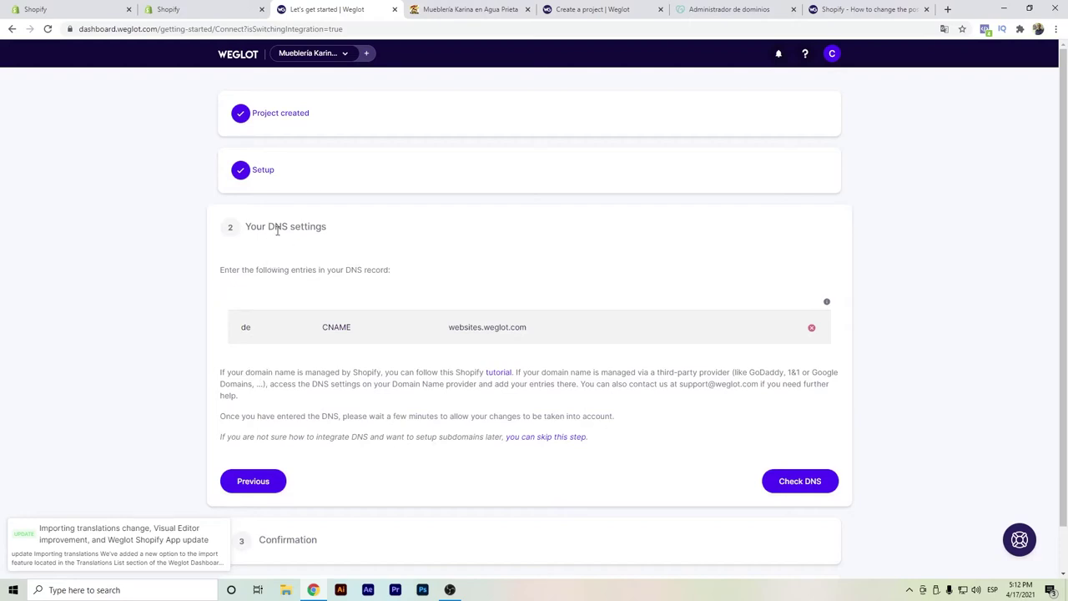
# Step: Copy the Weglot DNS value, switch to the GoDaddy domain manager and save the websites.weglot.com CNAME record with host "de"
pyautogui.moveTo(551, 336)
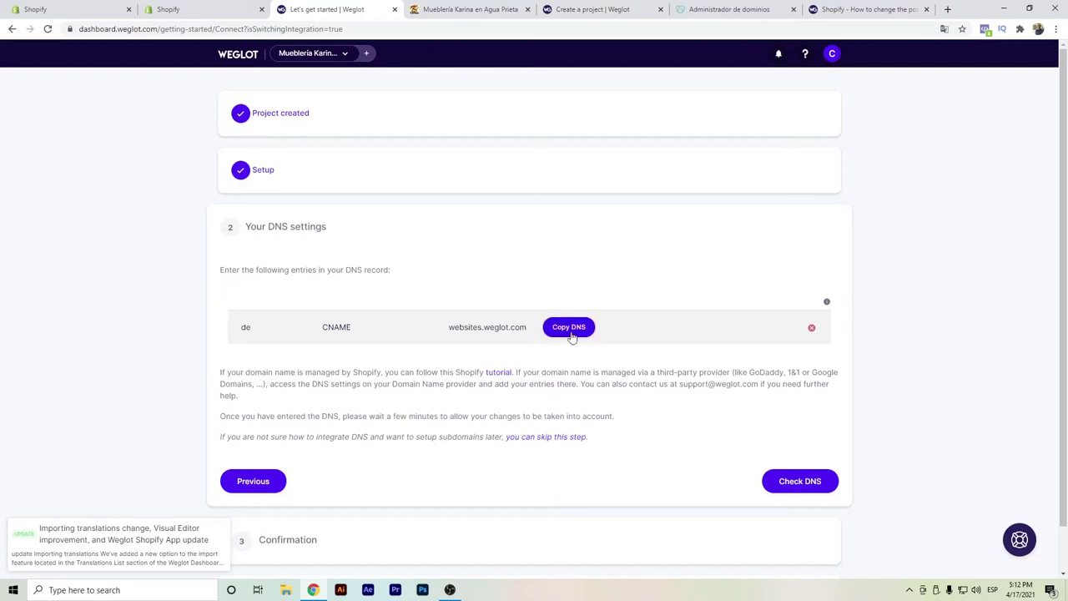
pyautogui.click(572, 335)
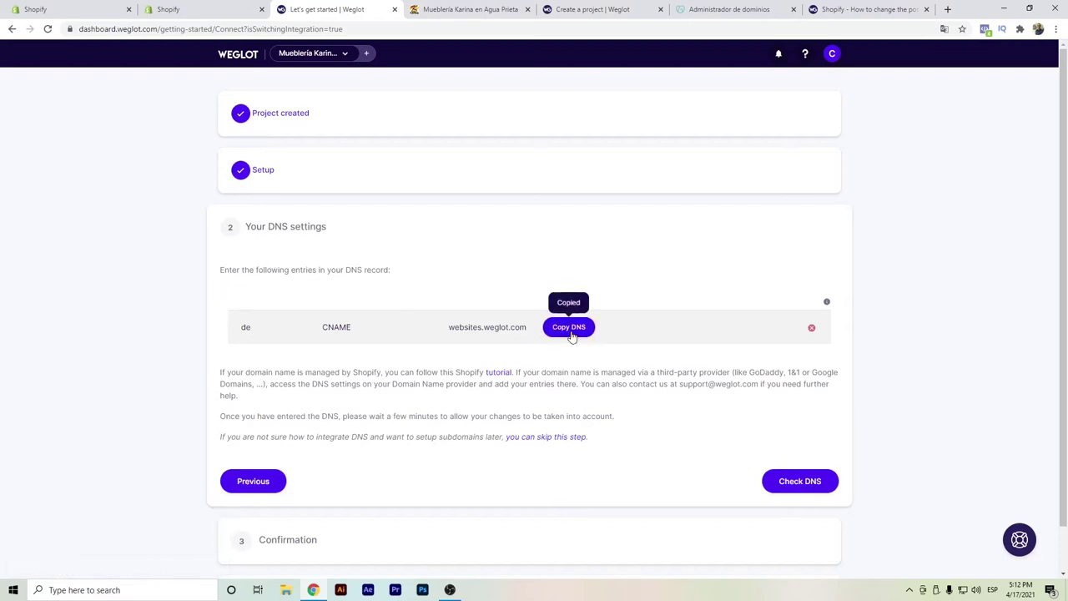
pyautogui.click(720, 7)
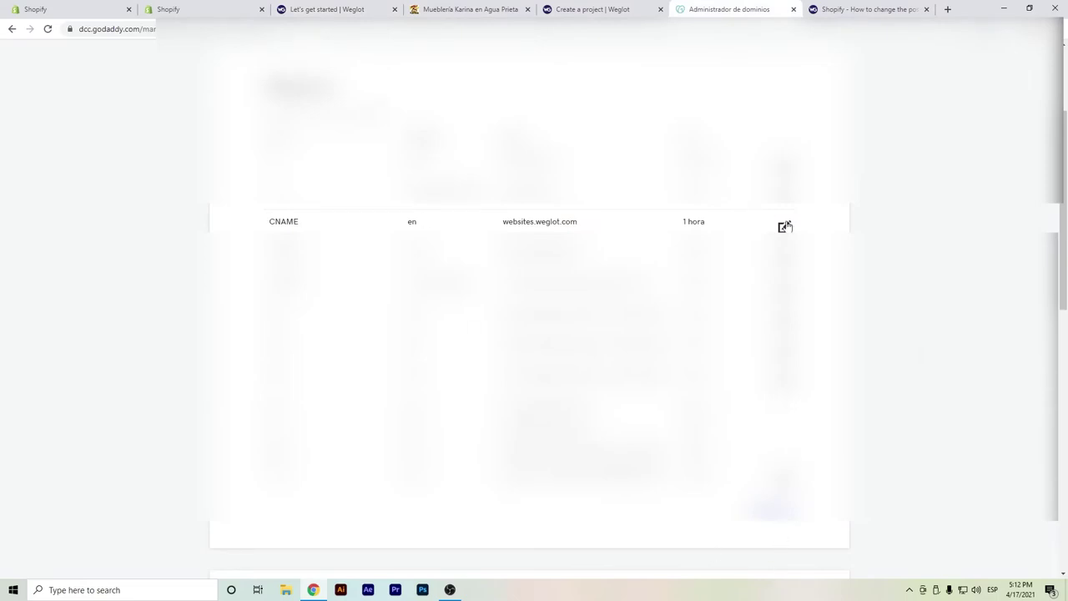
pyautogui.click(786, 225)
pyautogui.click(321, 281)
pyautogui.doubleClick(297, 276)
pyautogui.write('de')
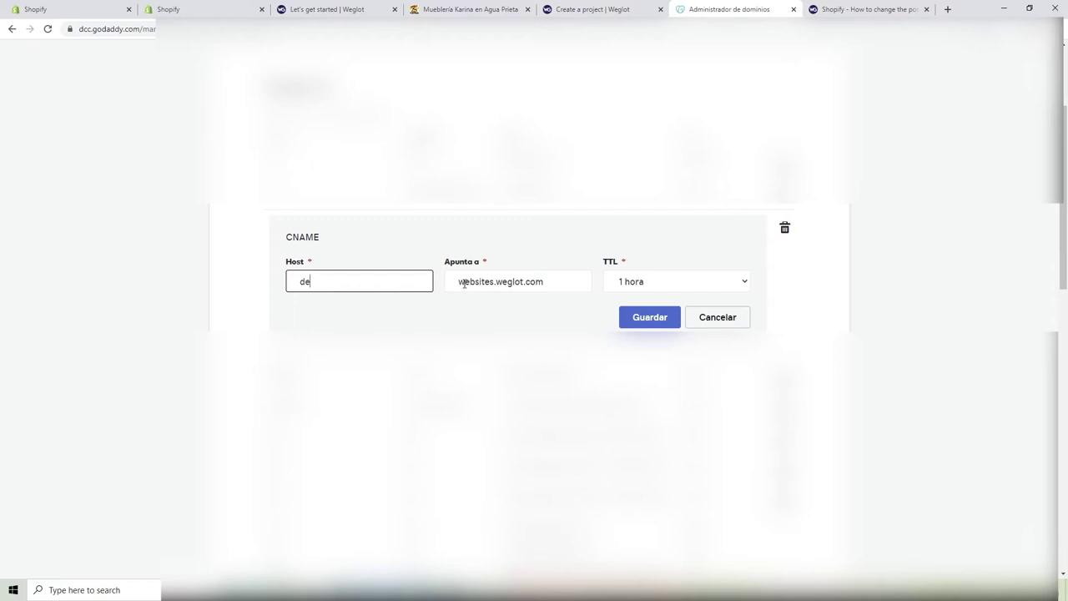
pyautogui.click(650, 318)
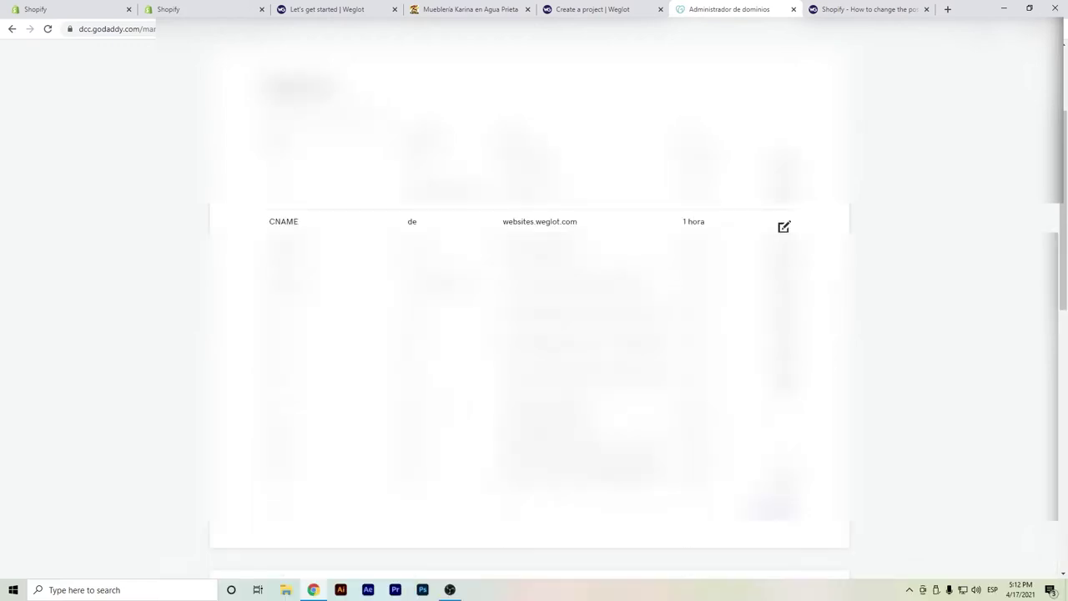
# Step: Return to the Weglot subdomain setup and run the DNS check for the "de" entry
pyautogui.click(240, 8)
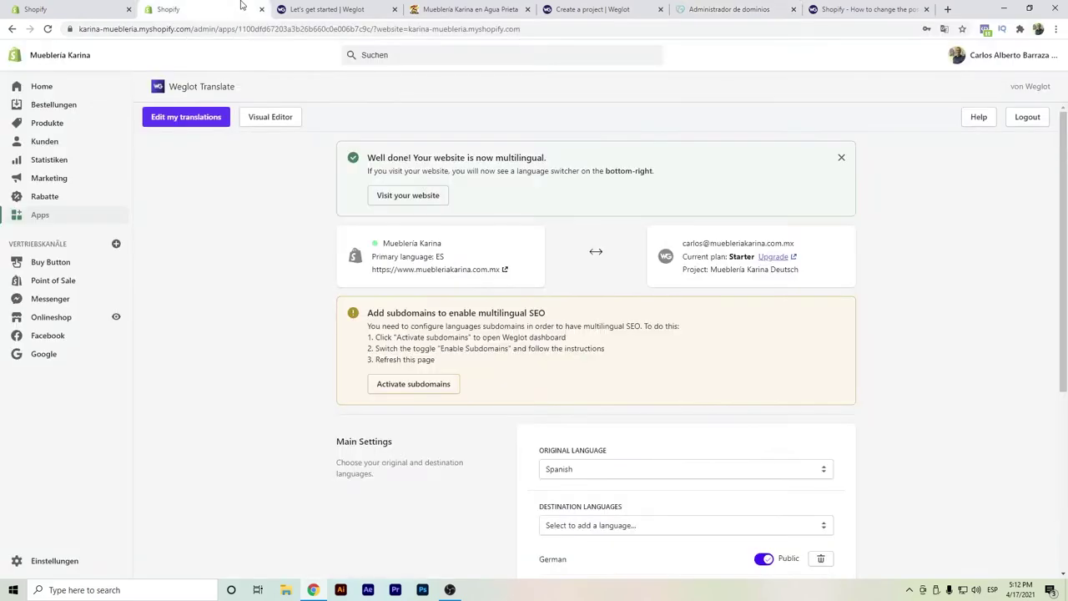
pyautogui.click(322, 8)
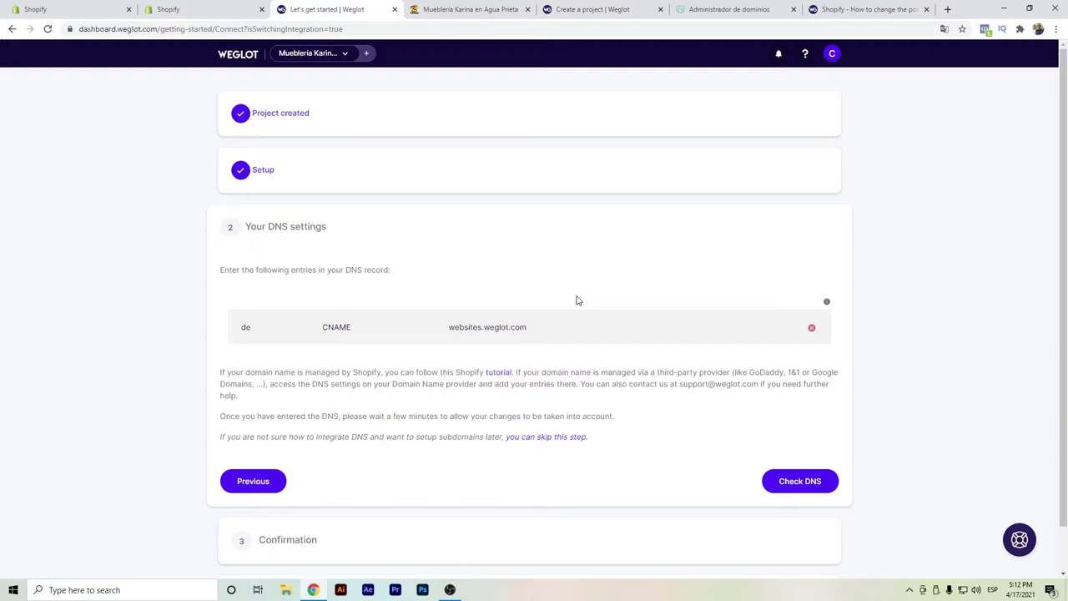
pyautogui.click(816, 482)
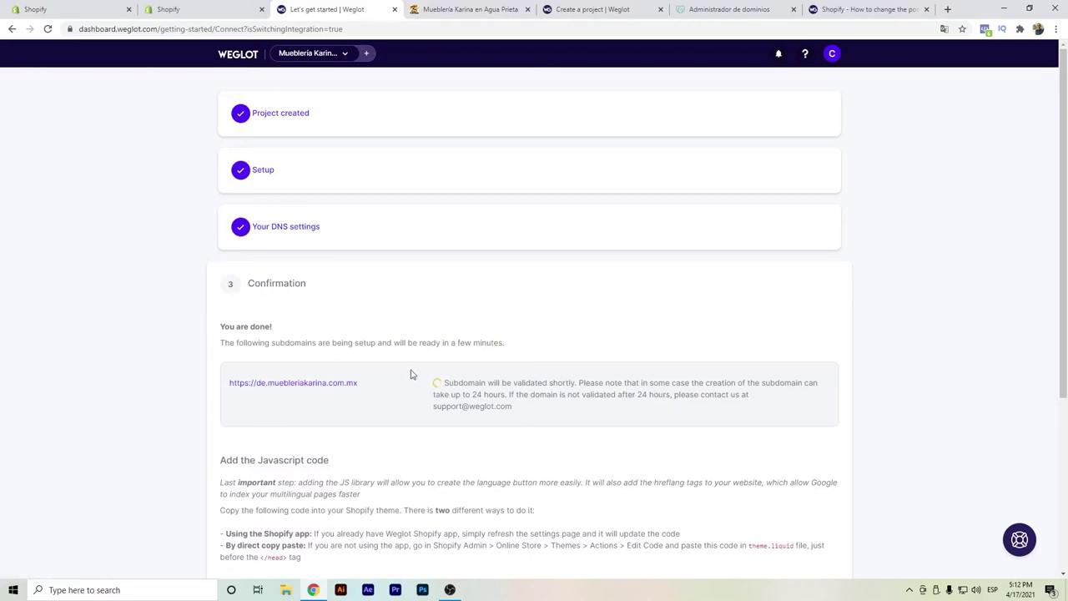
# Step: Reload the Weglot Translate settings page in the Shopify admin and check the German language's status
pyautogui.click(174, 8)
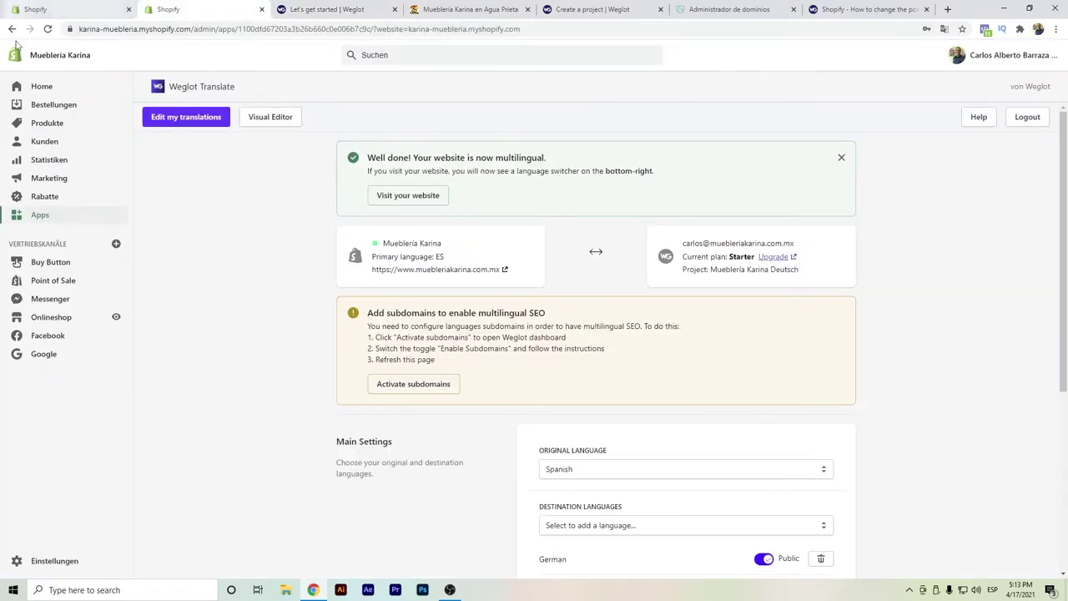
pyautogui.click(48, 29)
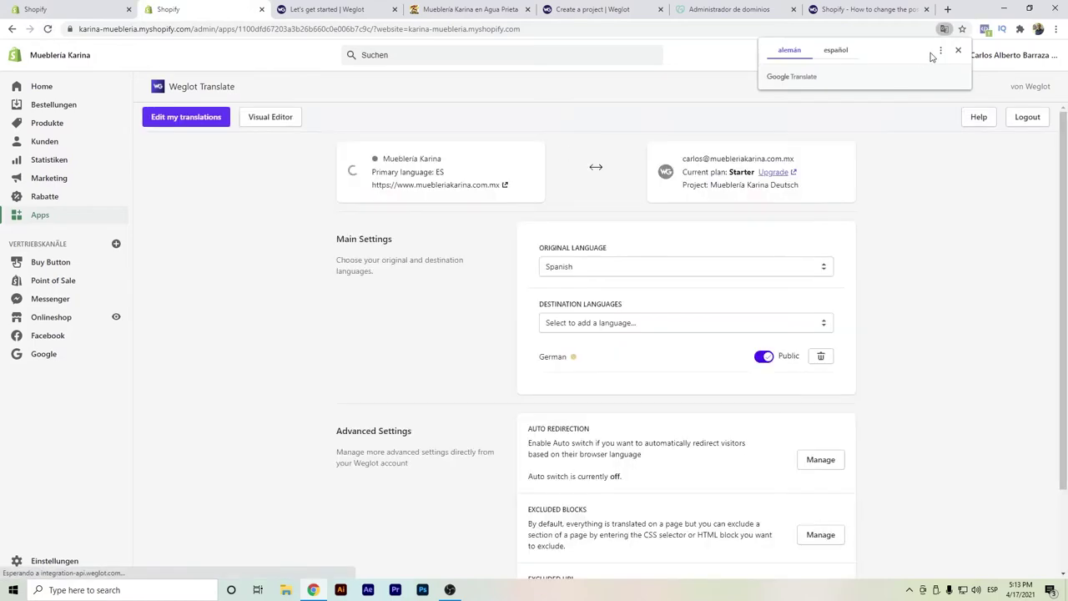
pyautogui.click(958, 50)
pyautogui.moveTo(576, 358)
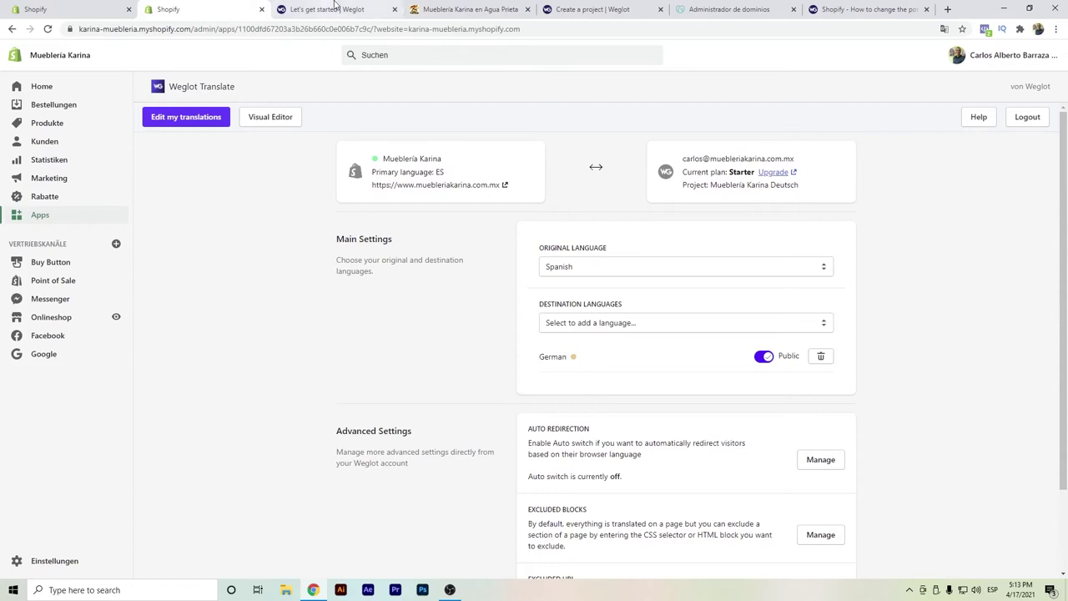
# Step: Reload the Weglot project creation page and open the dashboard home to view the project's plan usage and translation overview
pyautogui.click(603, 7)
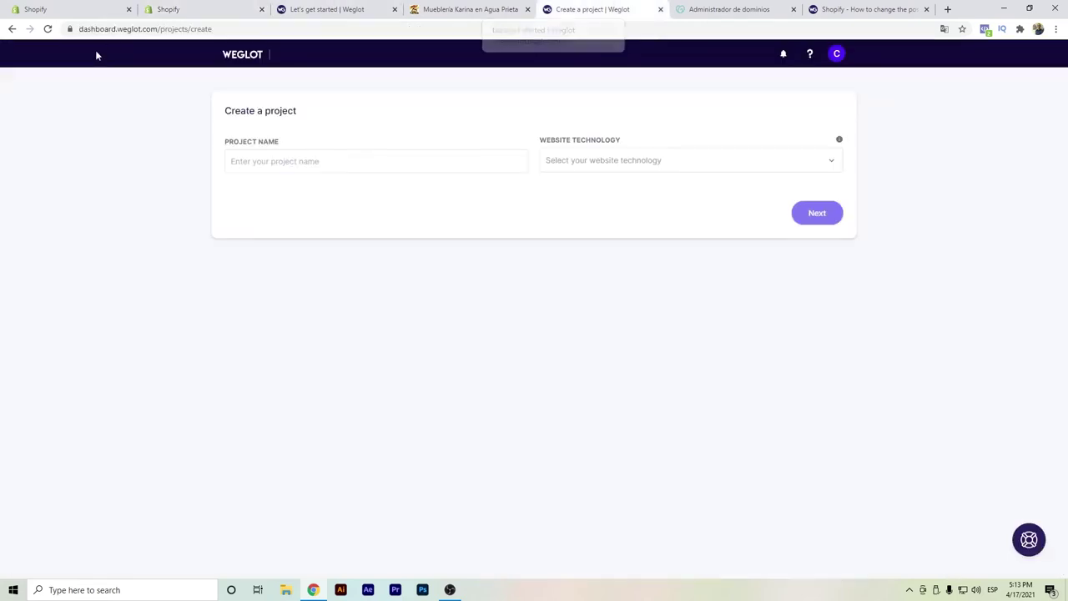
pyautogui.click(47, 29)
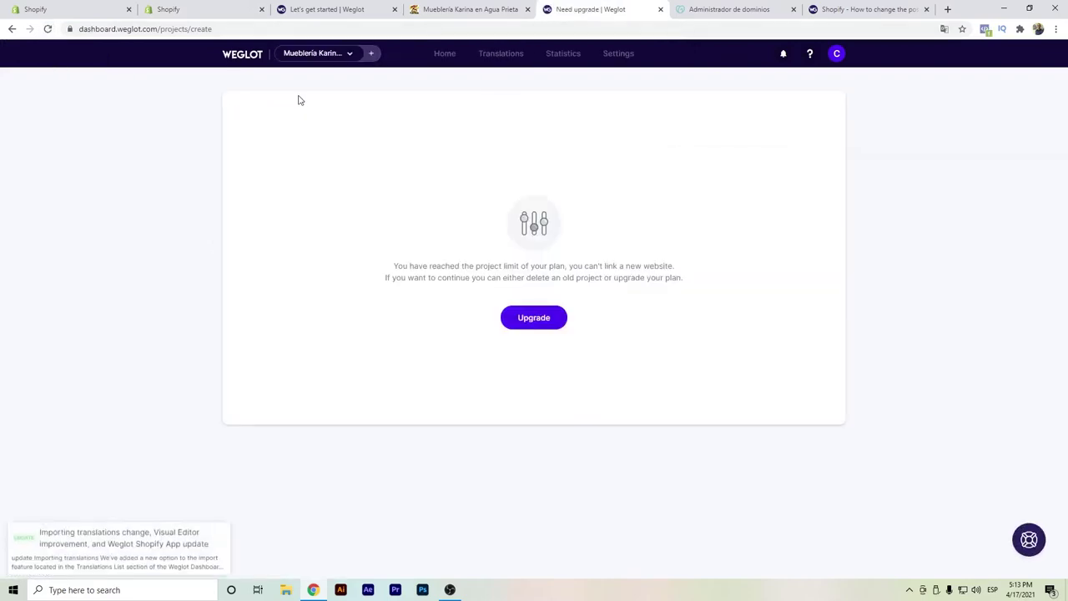
pyautogui.click(440, 63)
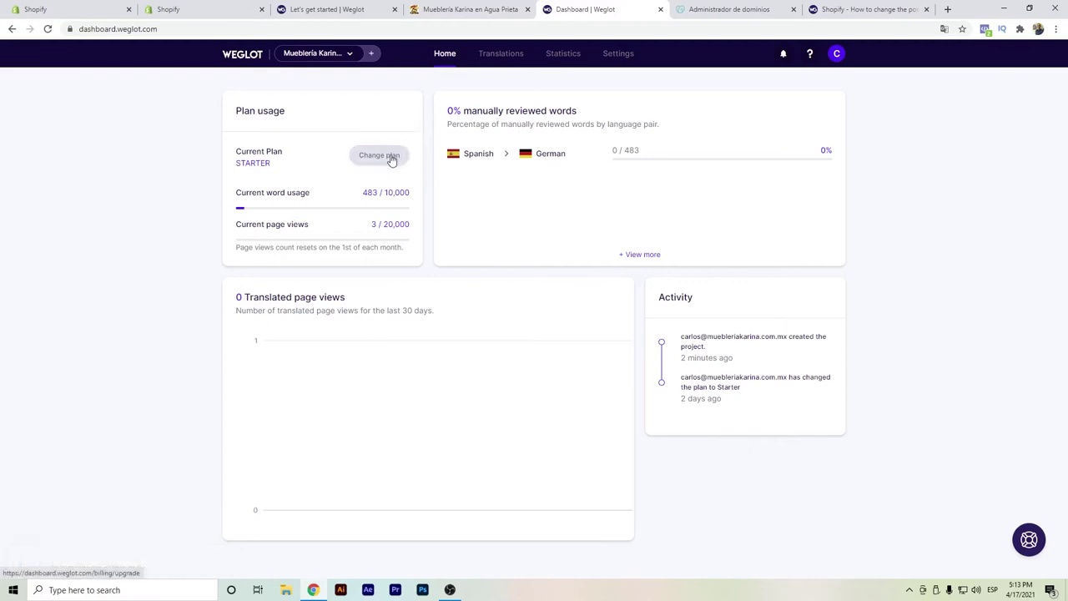
# Step: Examine the Weglot upgrade plans, comparing the Pro plan's word and language limits, and return to the dashboard home
pyautogui.click(391, 161)
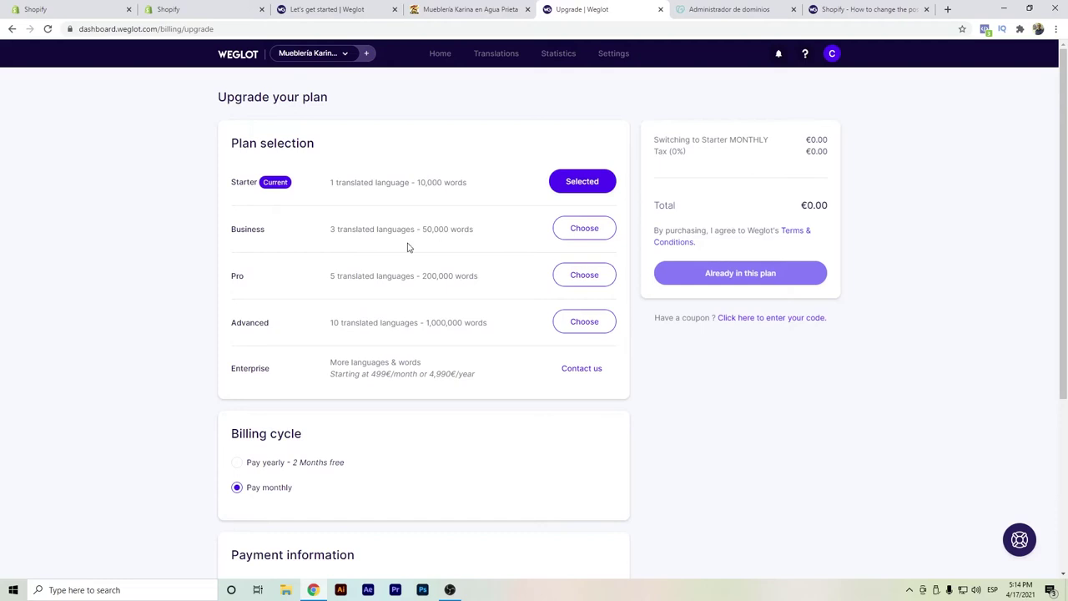
pyautogui.moveTo(479, 277); pyautogui.dragTo(424, 275)
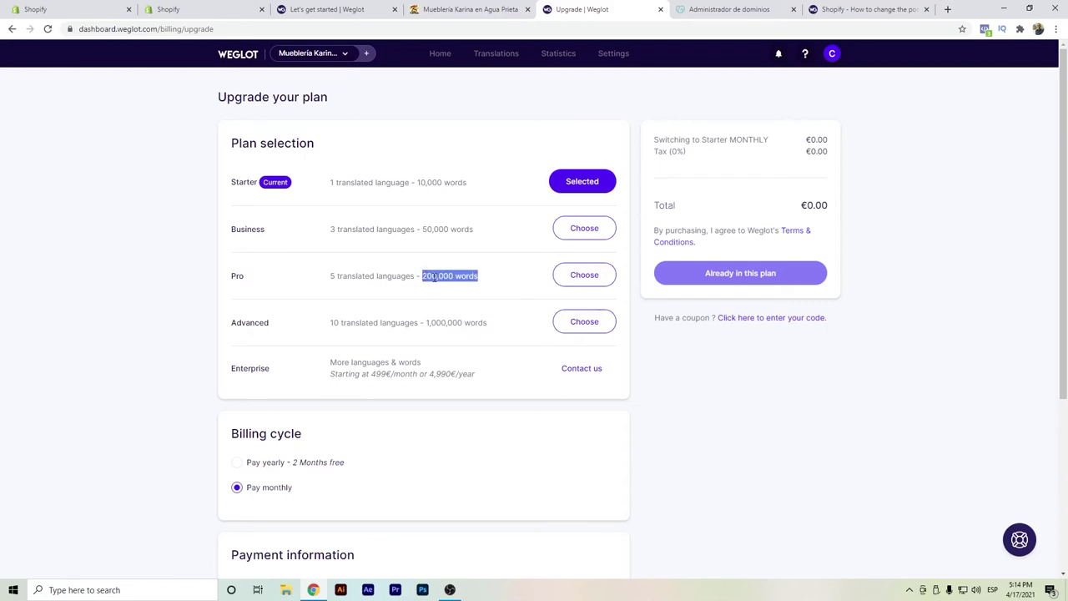
pyautogui.click(415, 273)
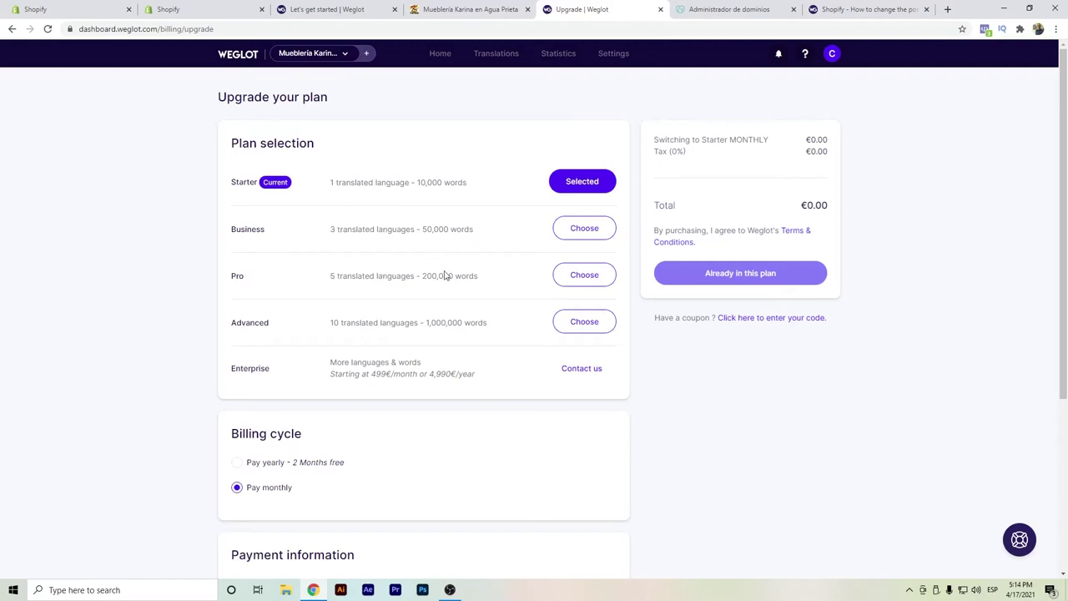
pyautogui.moveTo(480, 276); pyautogui.dragTo(422, 276)
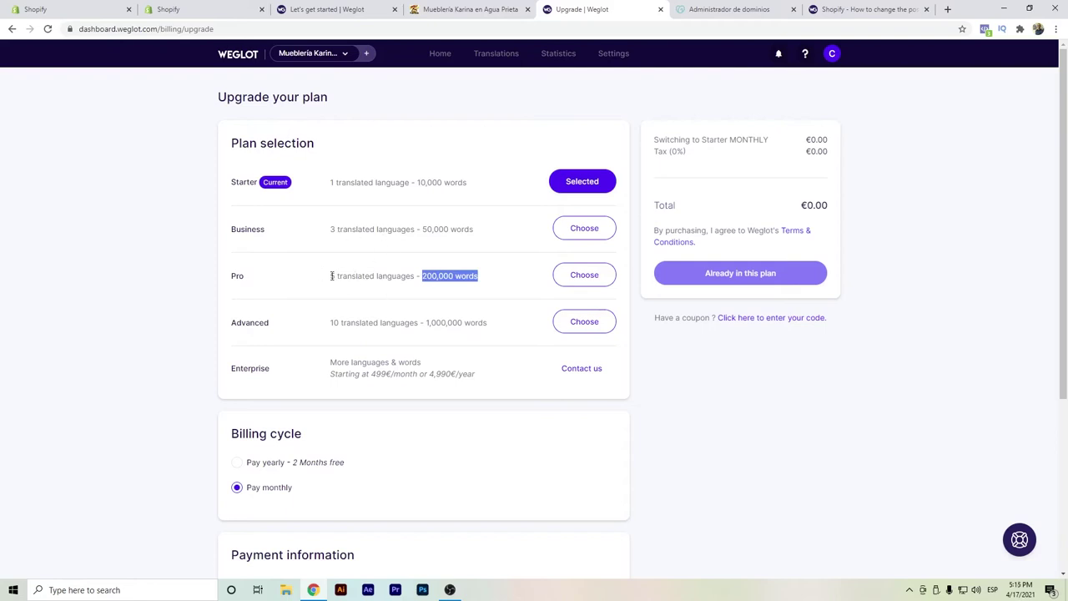
pyautogui.moveTo(336, 276); pyautogui.dragTo(330, 276)
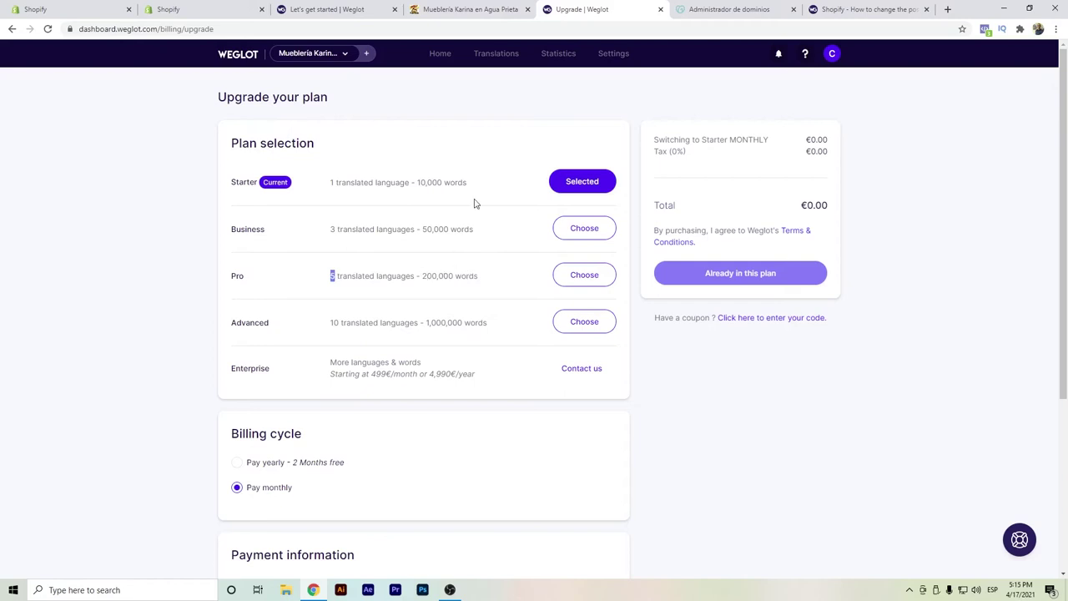
pyautogui.click(443, 63)
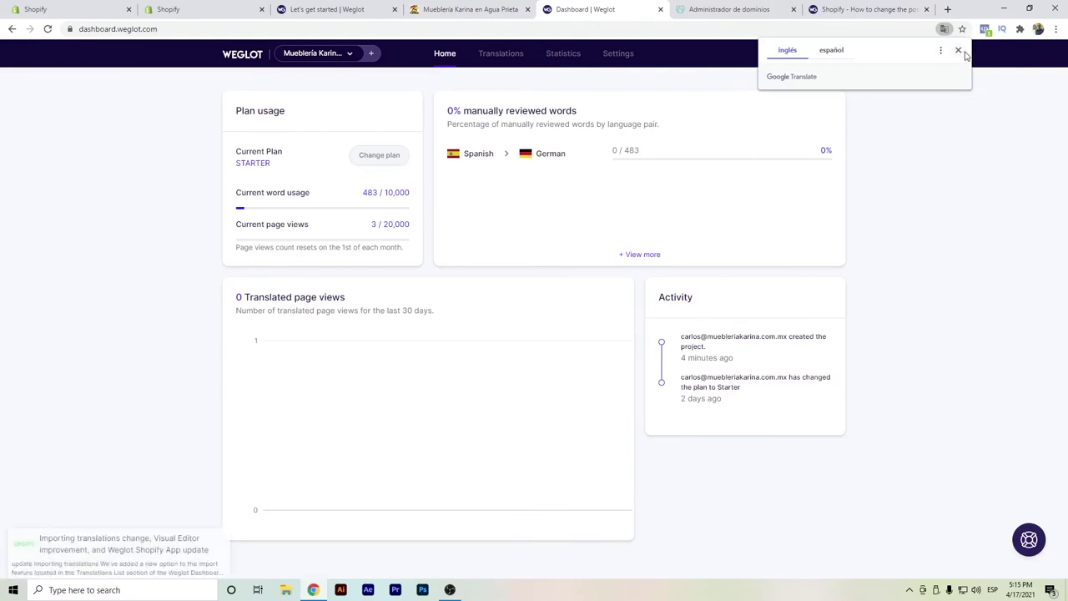
pyautogui.click(960, 51)
# Step: Open the Spanish to German translation list, examine the automatic translations on its first two pages, and return to the languages overview
pyautogui.click(505, 59)
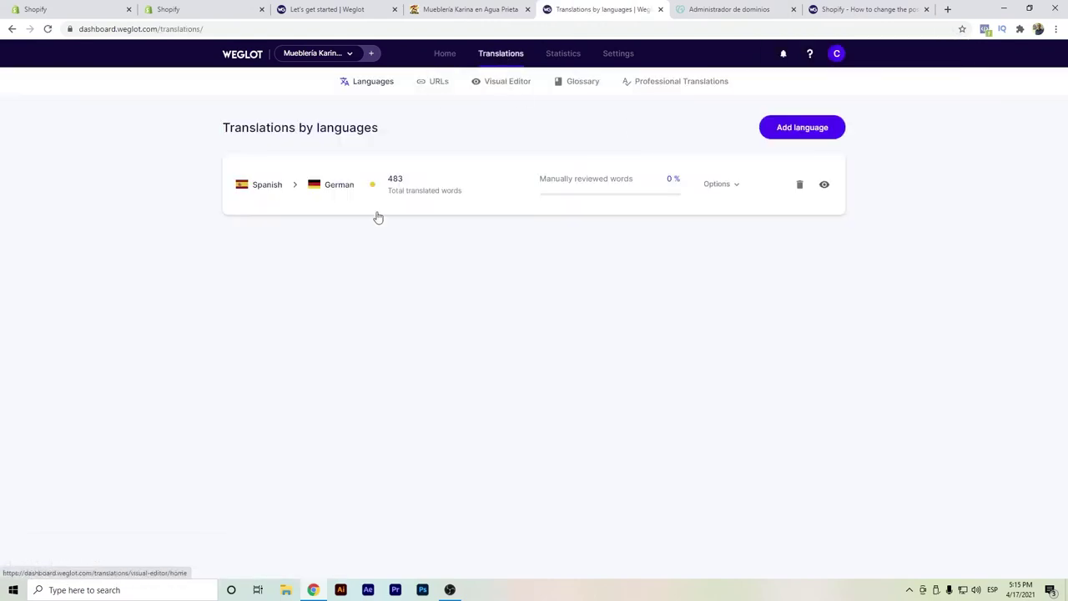
pyautogui.click(444, 184)
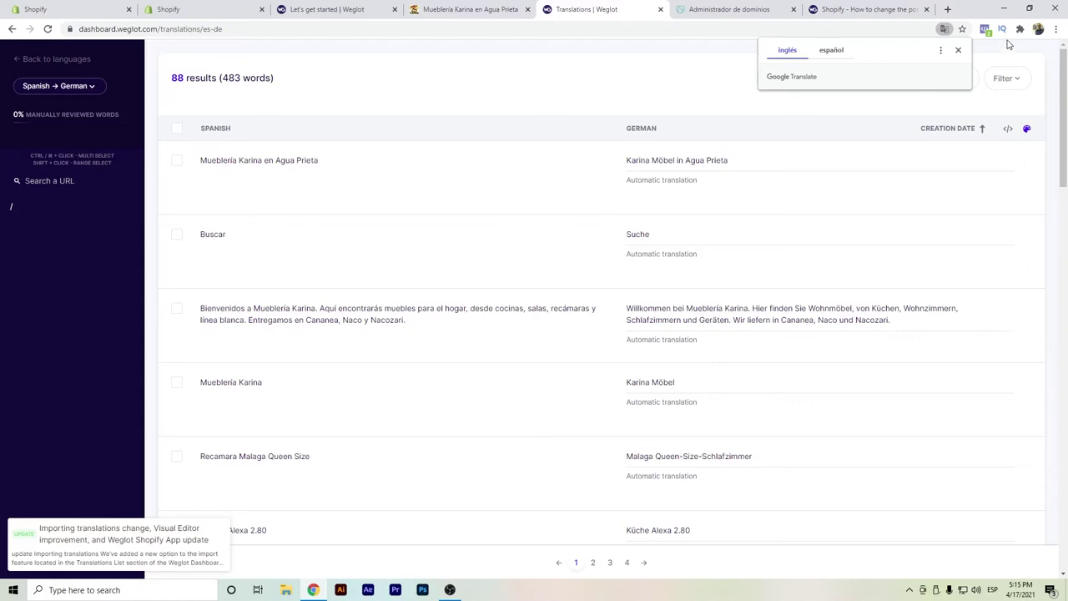
pyautogui.click(959, 51)
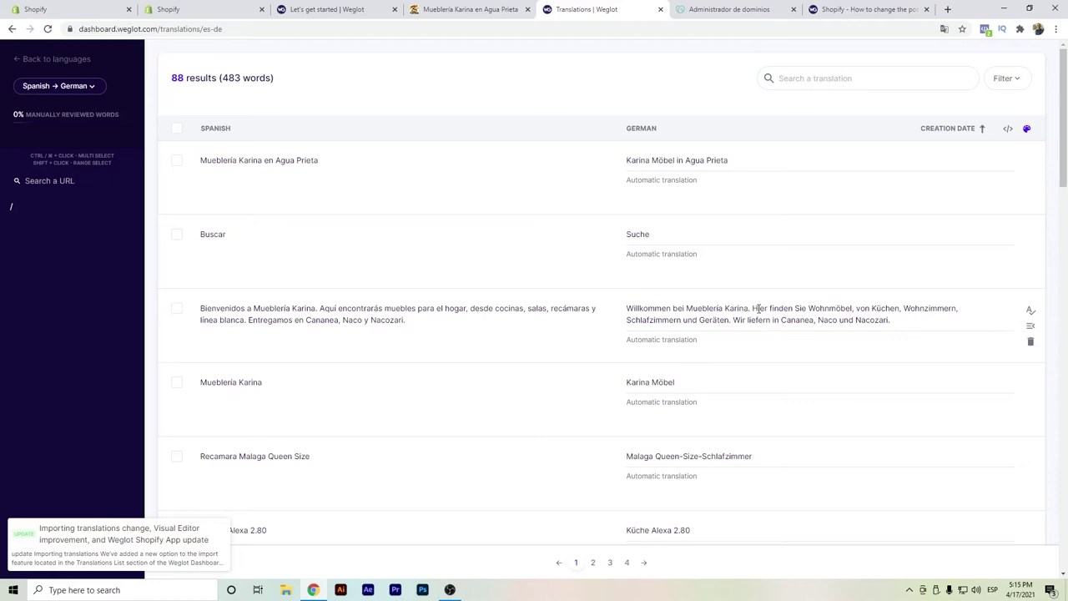
pyautogui.scroll(-3, 804, 308)
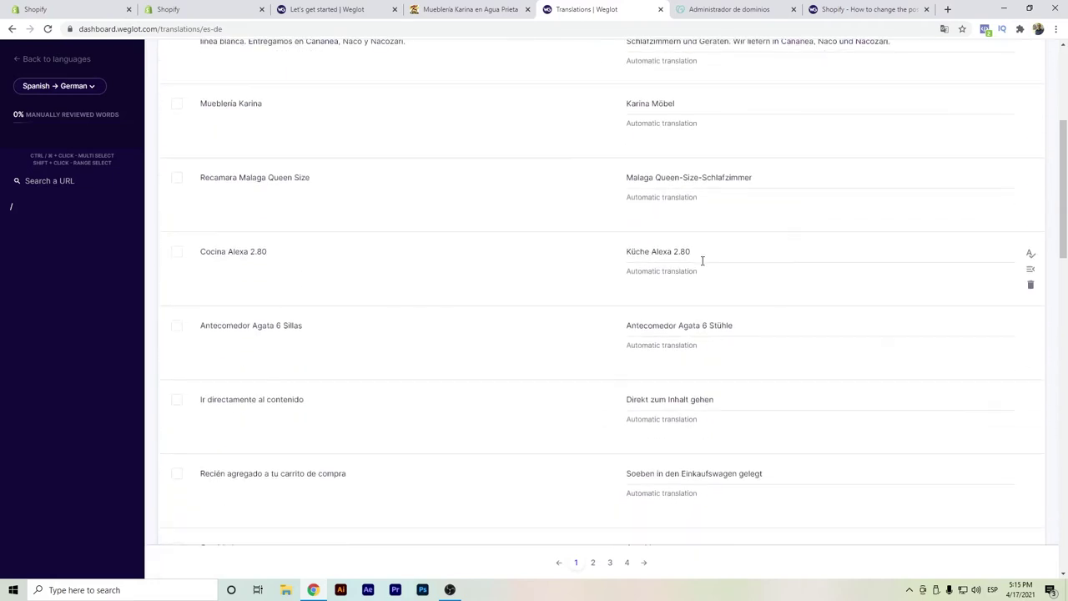
pyautogui.scroll(-6, 702, 261)
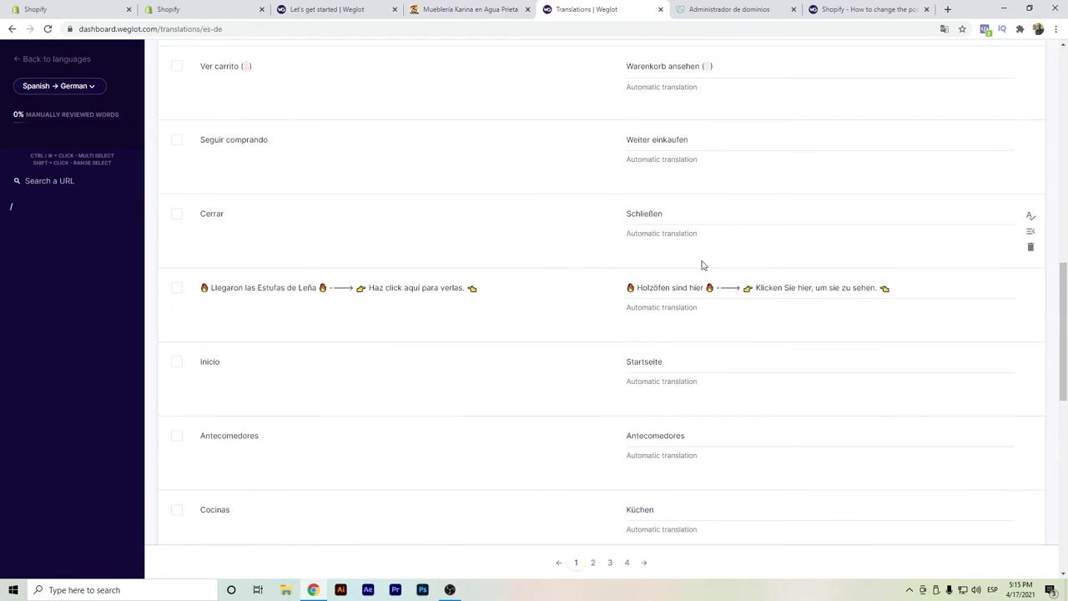
pyautogui.scroll(-2, 637, 296)
pyautogui.scroll(-2, 627, 310)
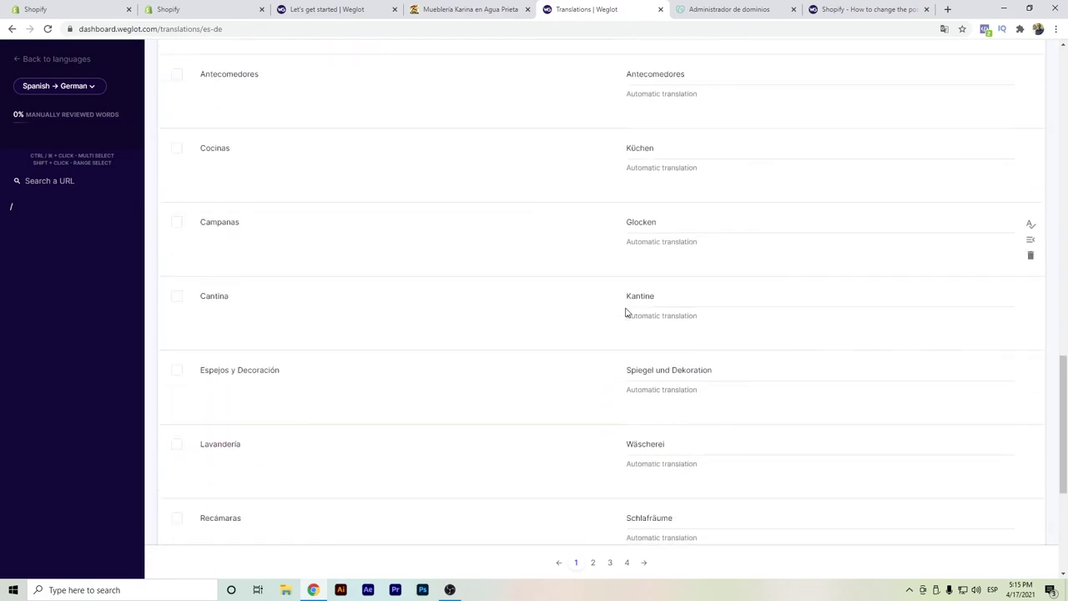
pyautogui.scroll(-2, 636, 288)
pyautogui.scroll(-2, 640, 301)
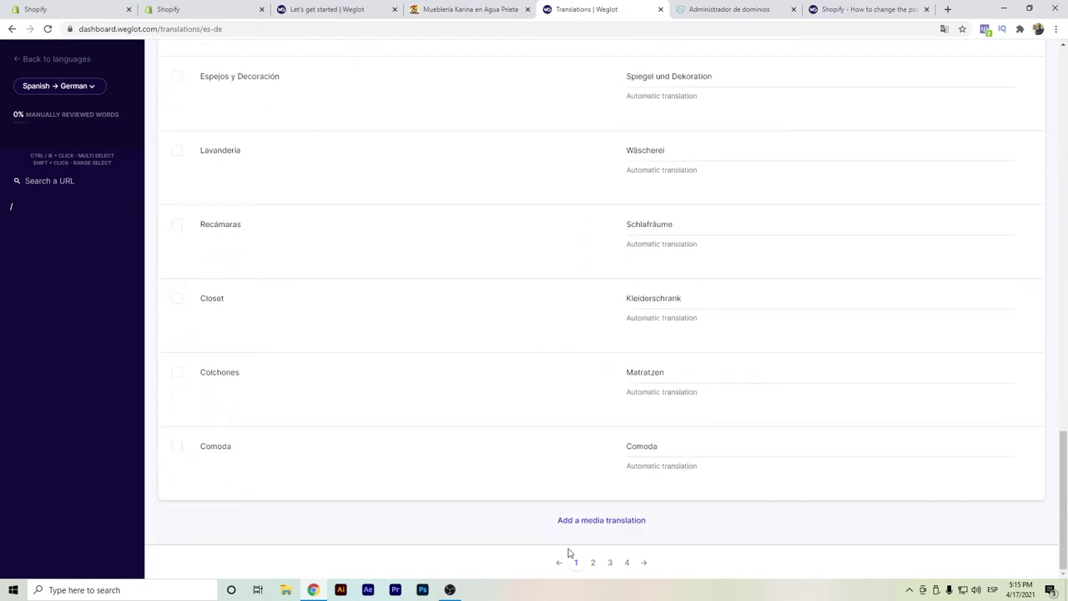
pyautogui.click(593, 563)
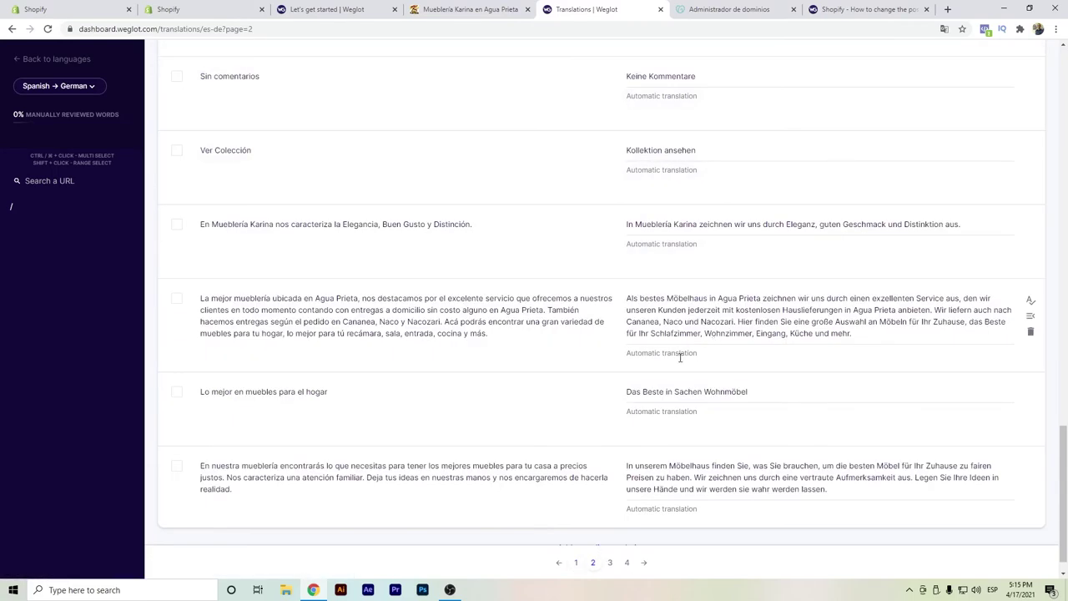
pyautogui.scroll(5, 680, 359)
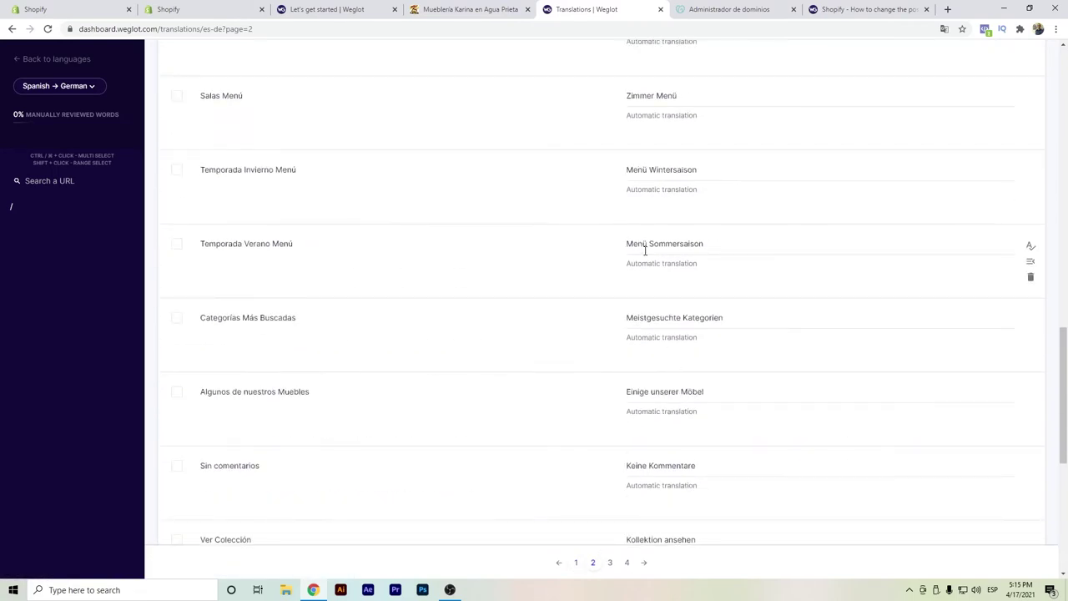
pyautogui.scroll(10, 646, 254)
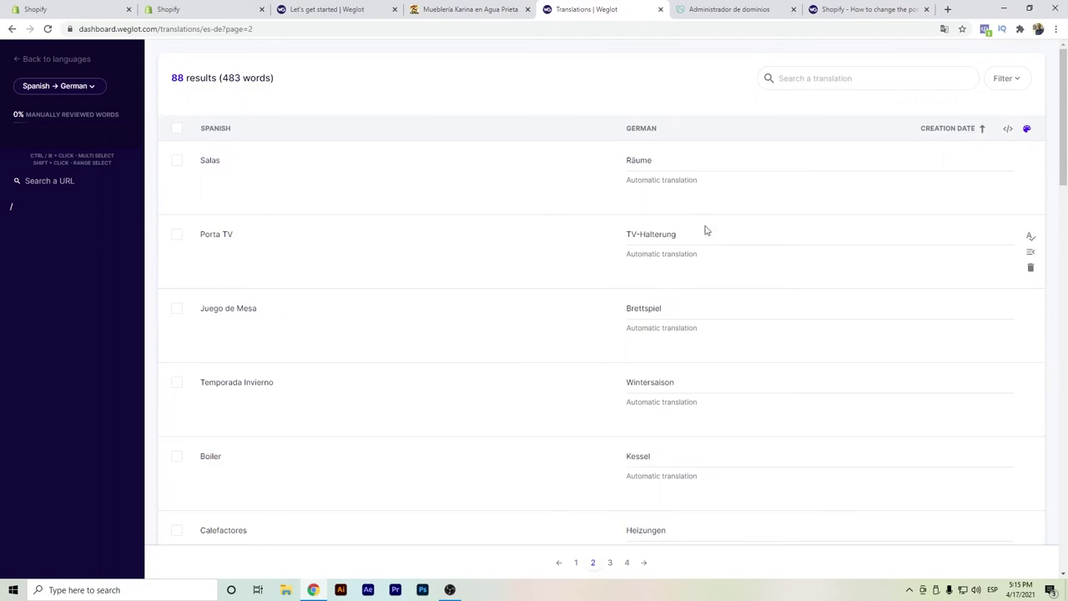
pyautogui.moveTo(1065, 127); pyautogui.dragTo(1065, 501)
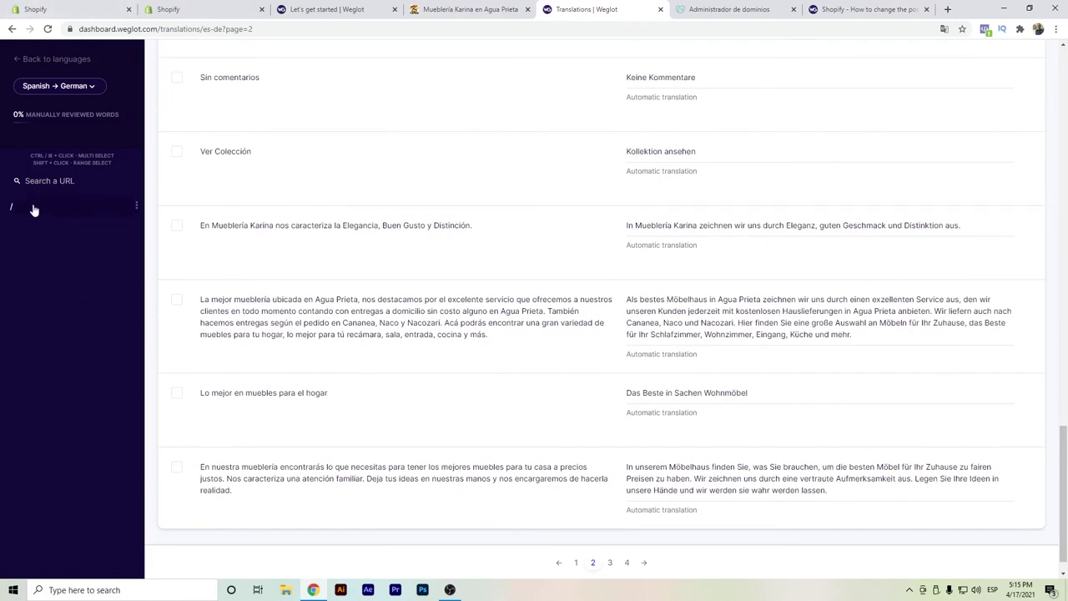
pyautogui.click(17, 59)
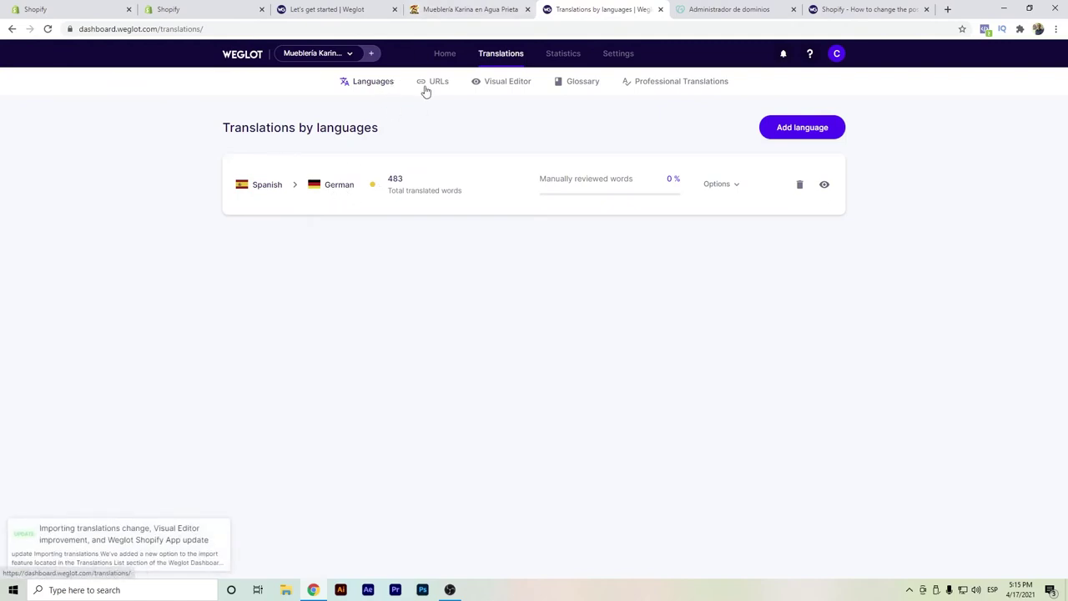
# Step: Scan the website for missing URLs and add all of them, then sync German content for /blogs/tips-para-el-hogar and /blogs/tips-para-el-hogar.atom
pyautogui.click(434, 86)
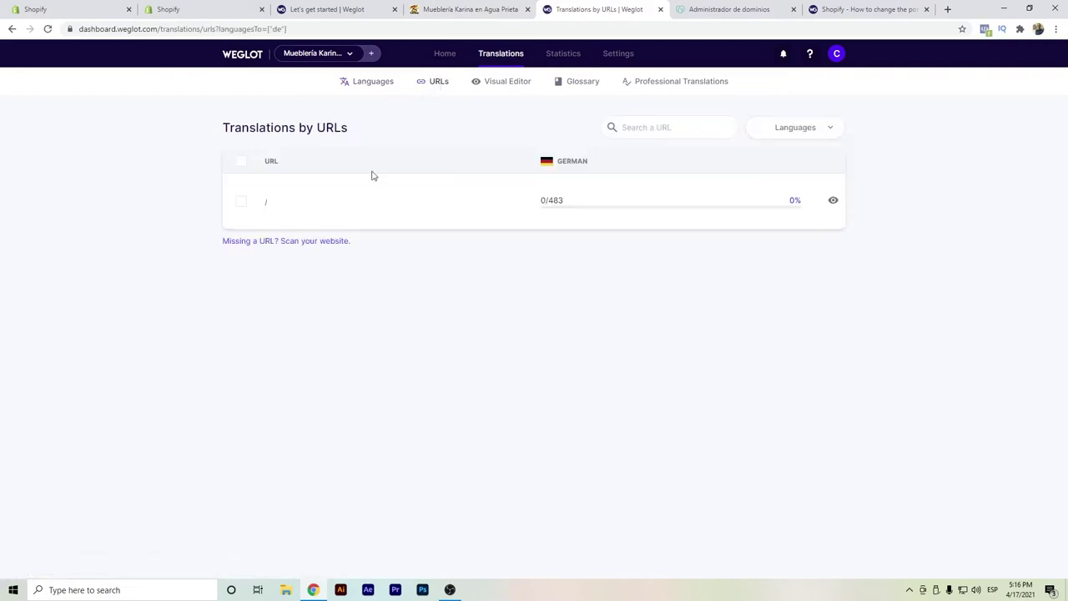
pyautogui.click(282, 244)
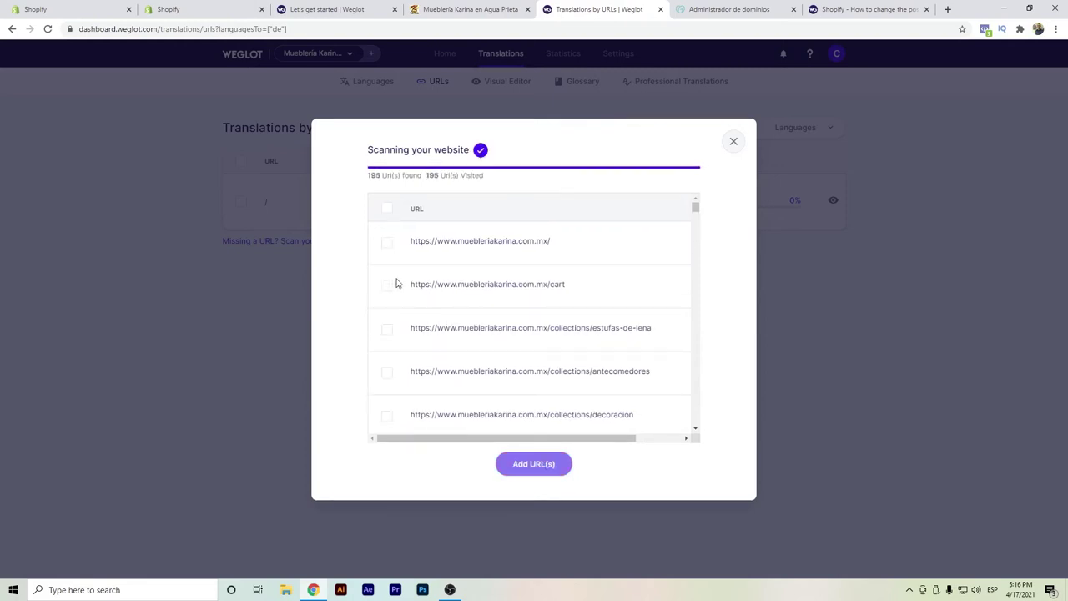
pyautogui.click(386, 210)
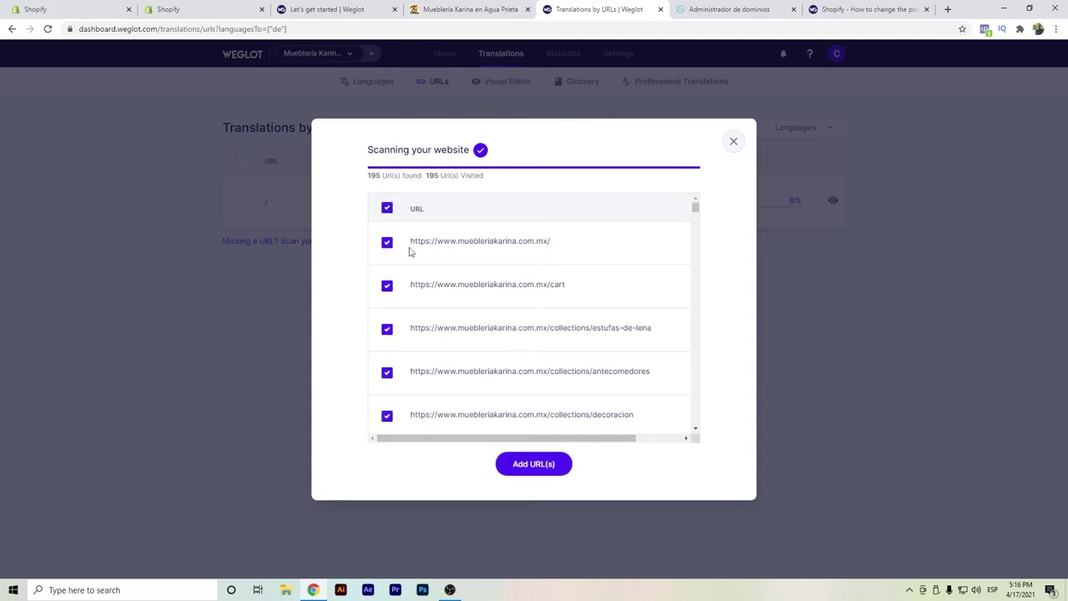
pyautogui.click(548, 472)
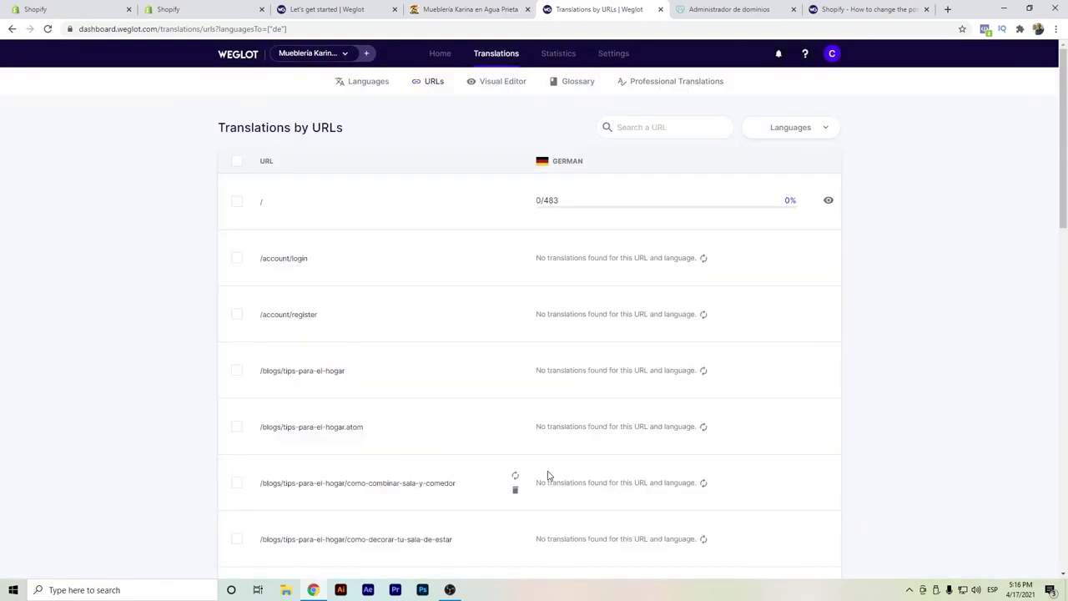
pyautogui.click(703, 373)
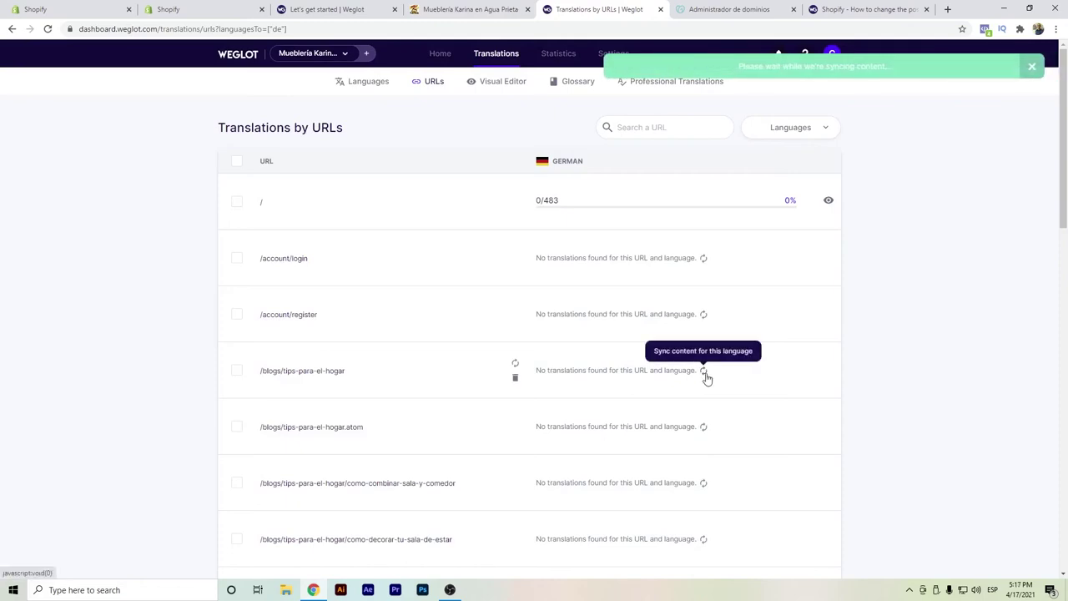
pyautogui.click(704, 428)
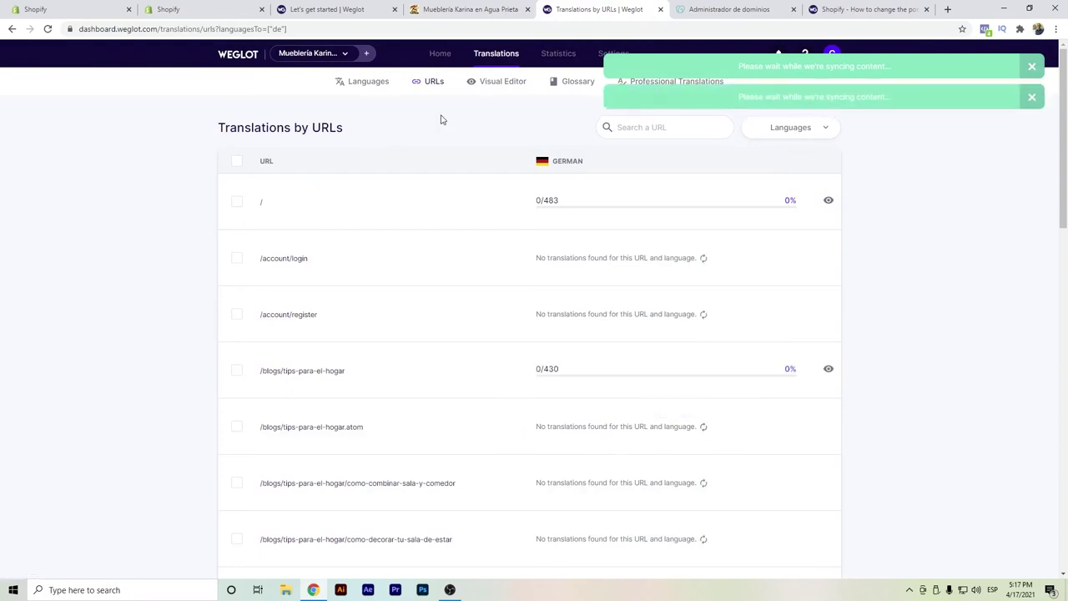
# Step: Open the store homepage in the visual editor and examine its texts, including the German translations of the main heading and "Categorías Más Buscadas"
pyautogui.click(482, 92)
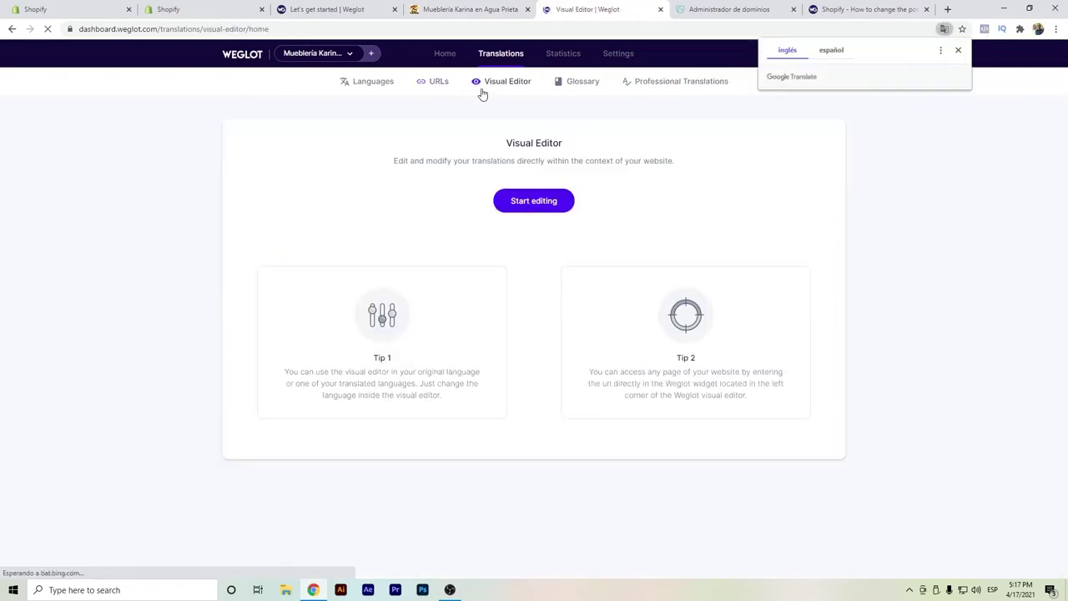
pyautogui.click(548, 207)
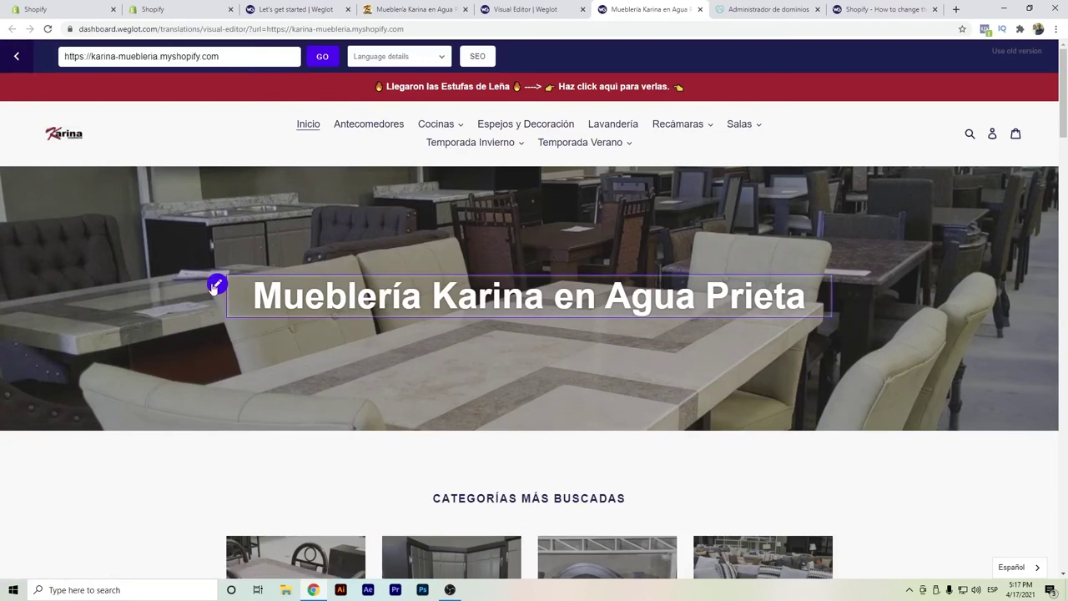
pyautogui.click(216, 285)
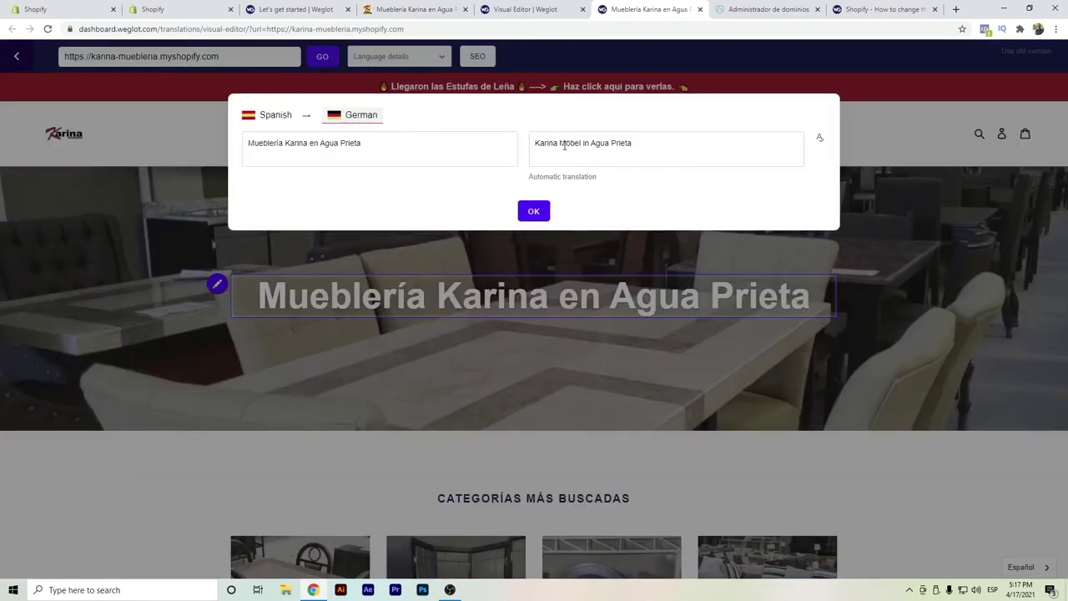
pyautogui.click(533, 212)
pyautogui.scroll(-3, 517, 297)
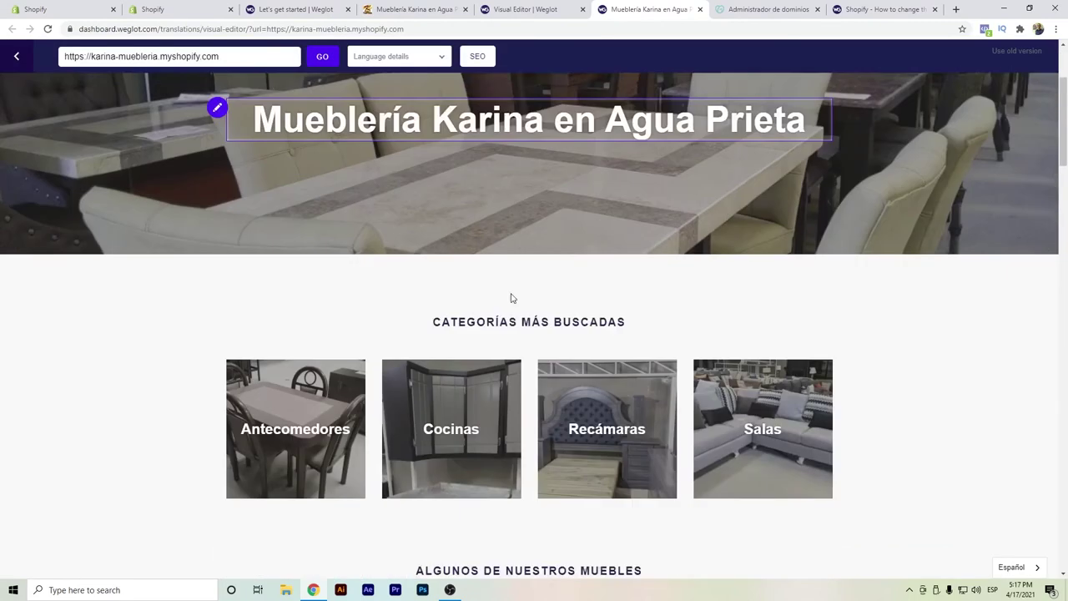
pyautogui.click(215, 280)
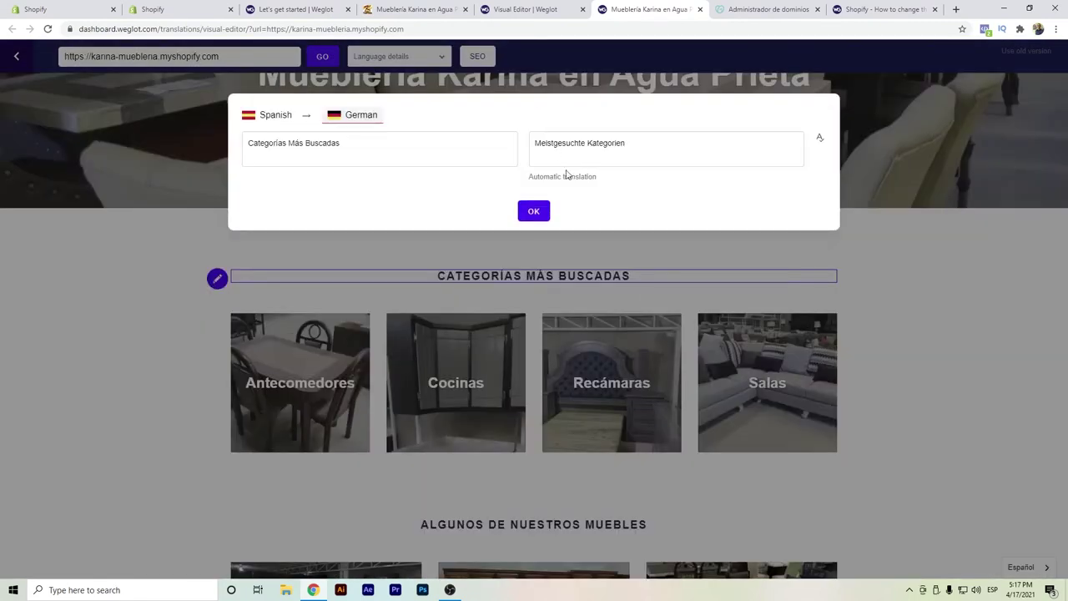
pyautogui.click(533, 212)
pyautogui.scroll(-3, 467, 371)
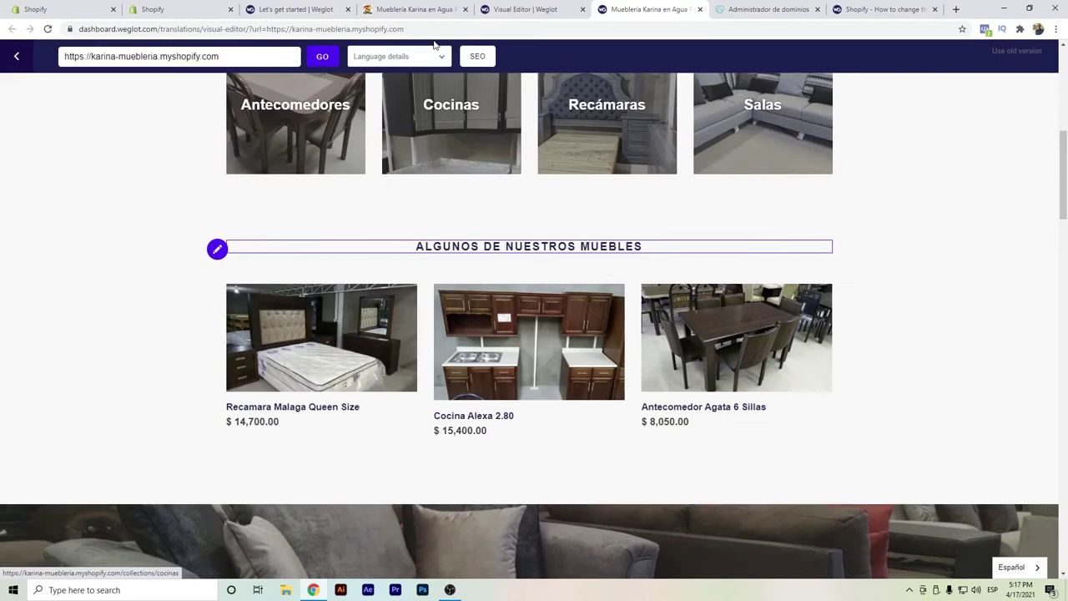
pyautogui.scroll(-4, 482, 362)
pyautogui.scroll(-3, 526, 367)
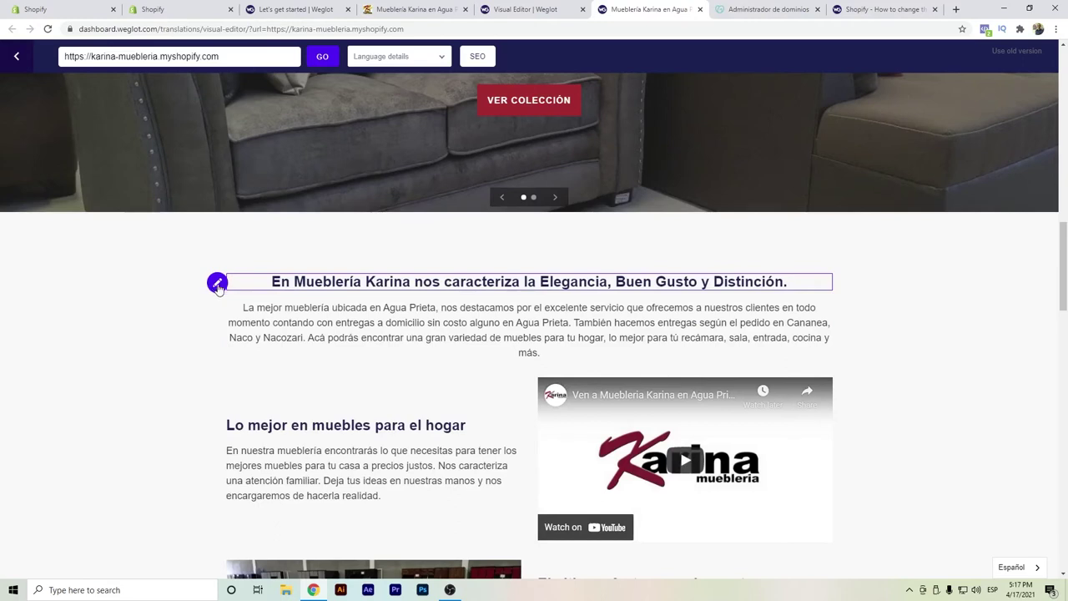
pyautogui.scroll(14, 193, 286)
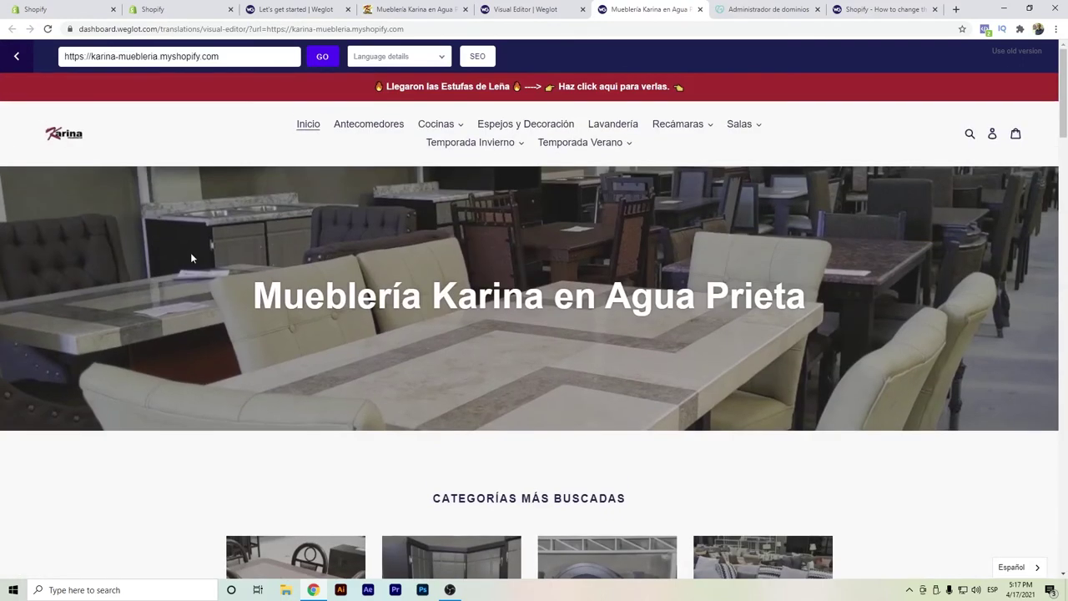
pyautogui.click(15, 57)
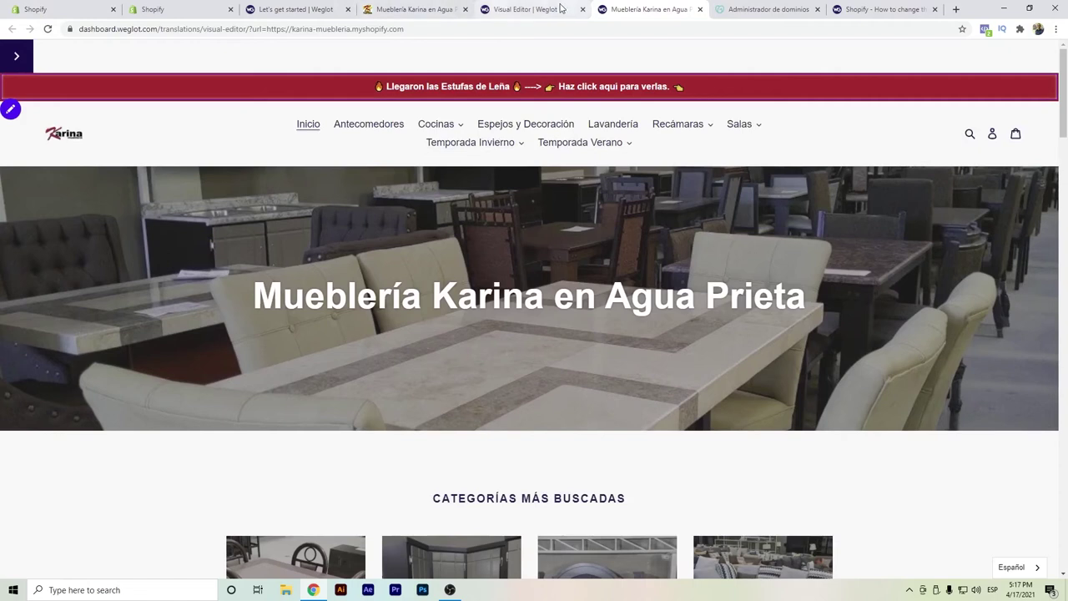
# Step: Add a glossary rule that never translates "Muebleria Karina" in any language, and refresh the glossary list
pyautogui.click(566, 6)
pyautogui.click(575, 88)
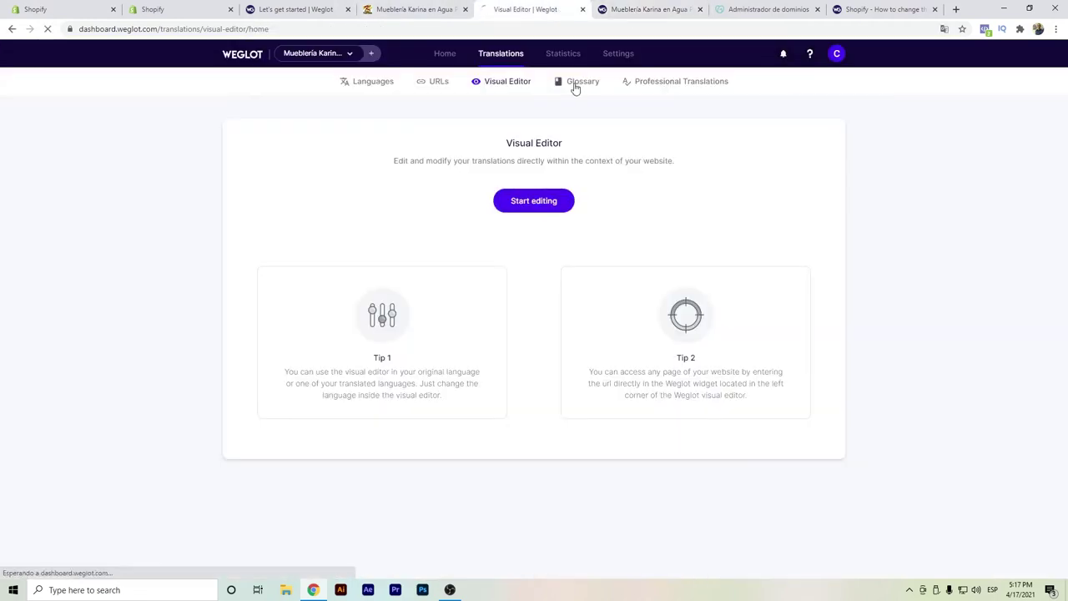
pyautogui.click(538, 357)
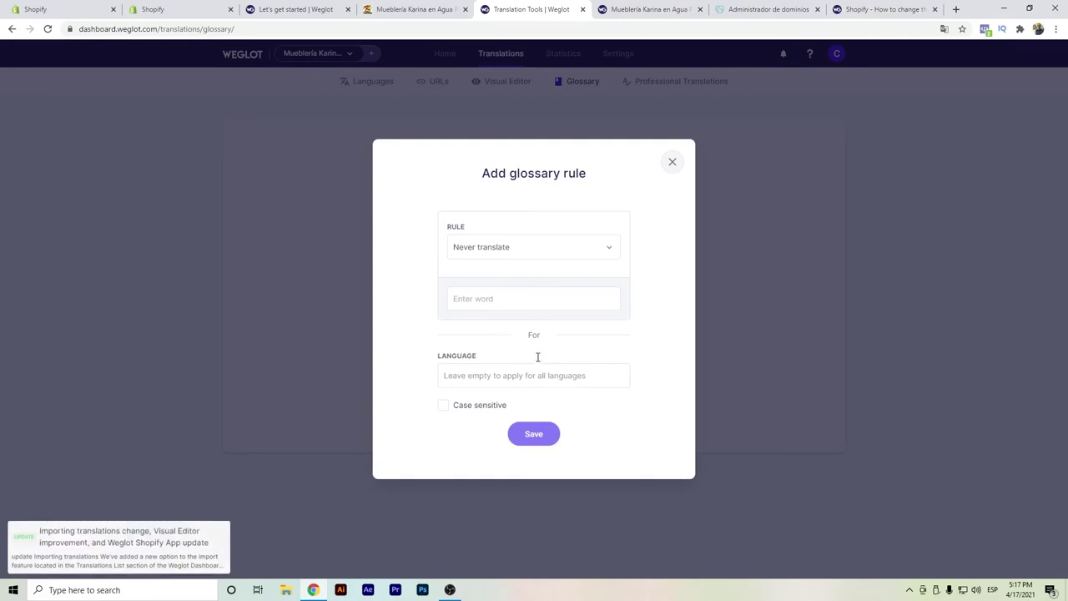
pyautogui.click(501, 305)
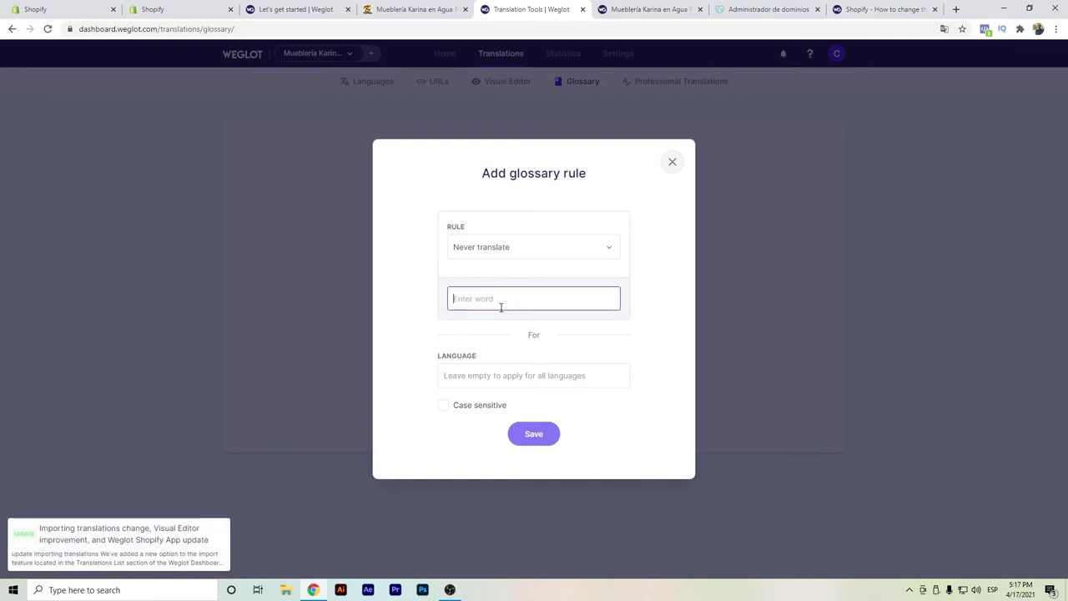
pyautogui.write('Mueble')
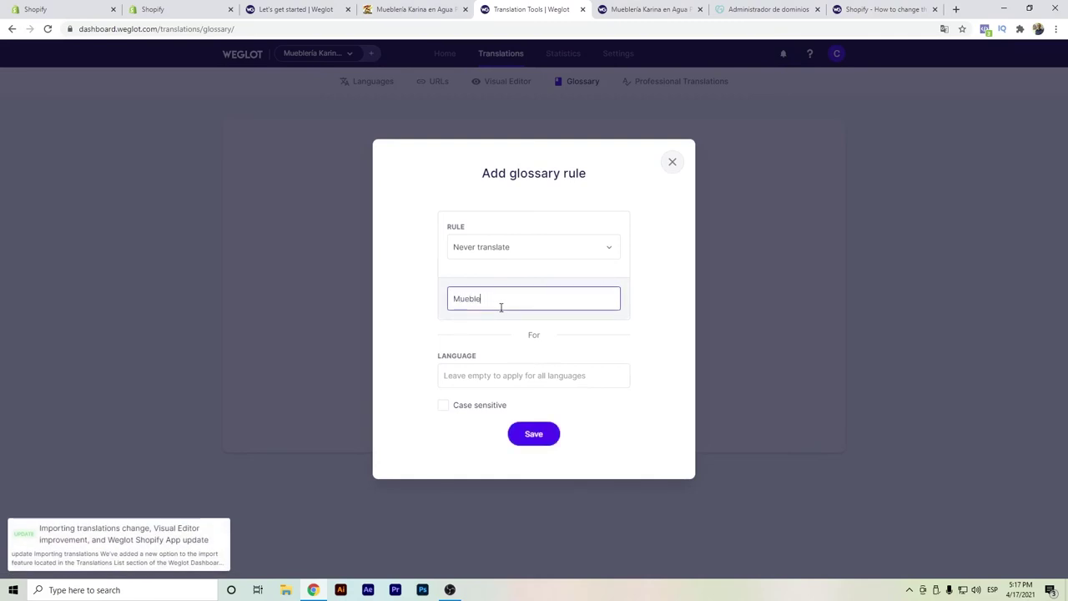
pyautogui.write('ria Karina')
pyautogui.click(534, 434)
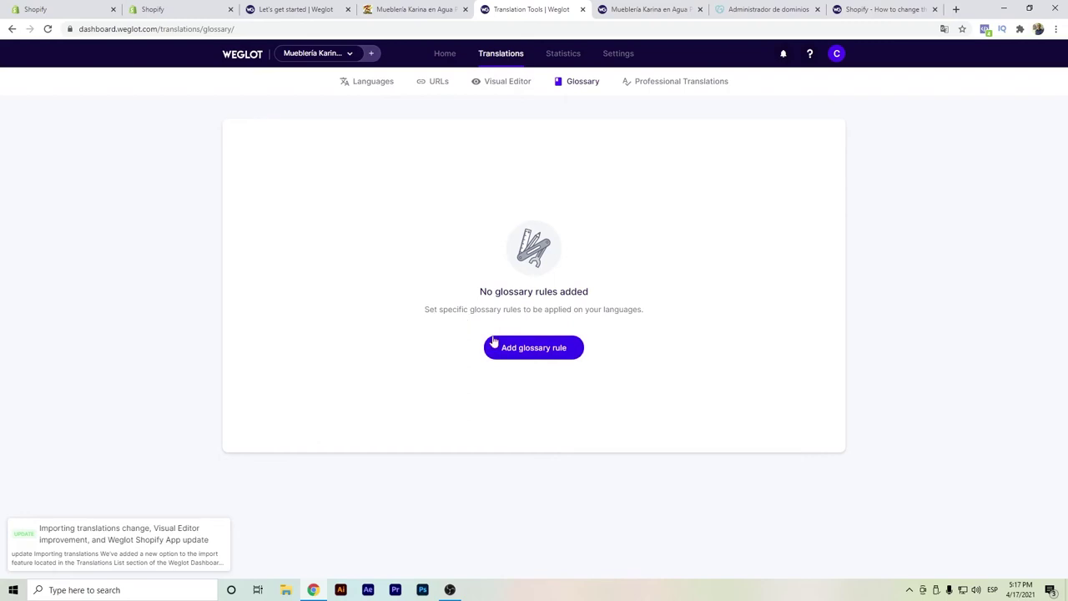
pyautogui.click(48, 29)
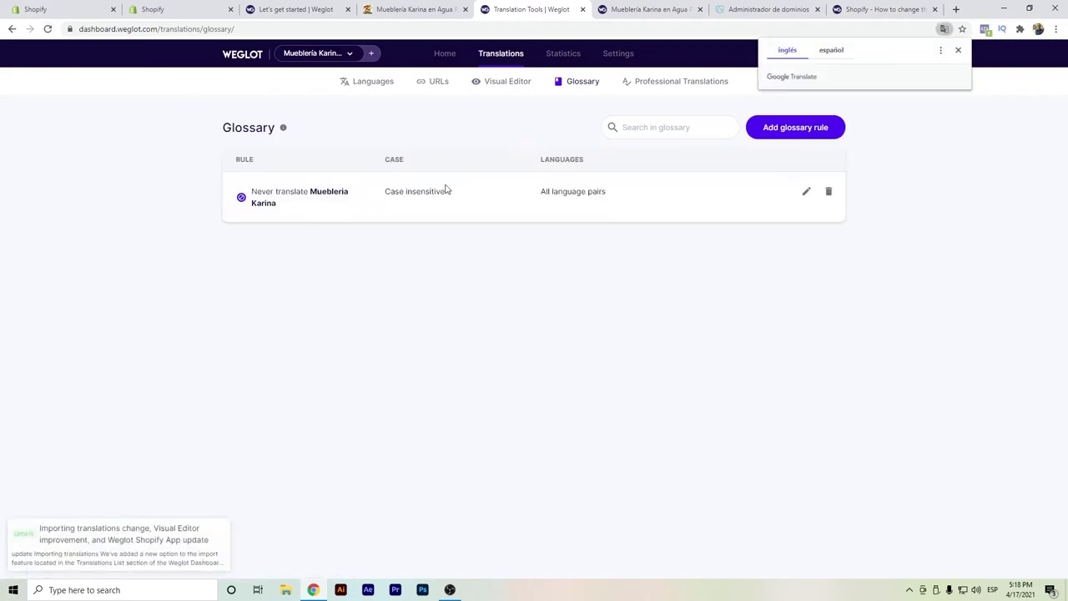
pyautogui.click(959, 51)
# Step: Examine the professional translations page, including its order information and per-word pricing, and the project statistics page
pyautogui.click(692, 81)
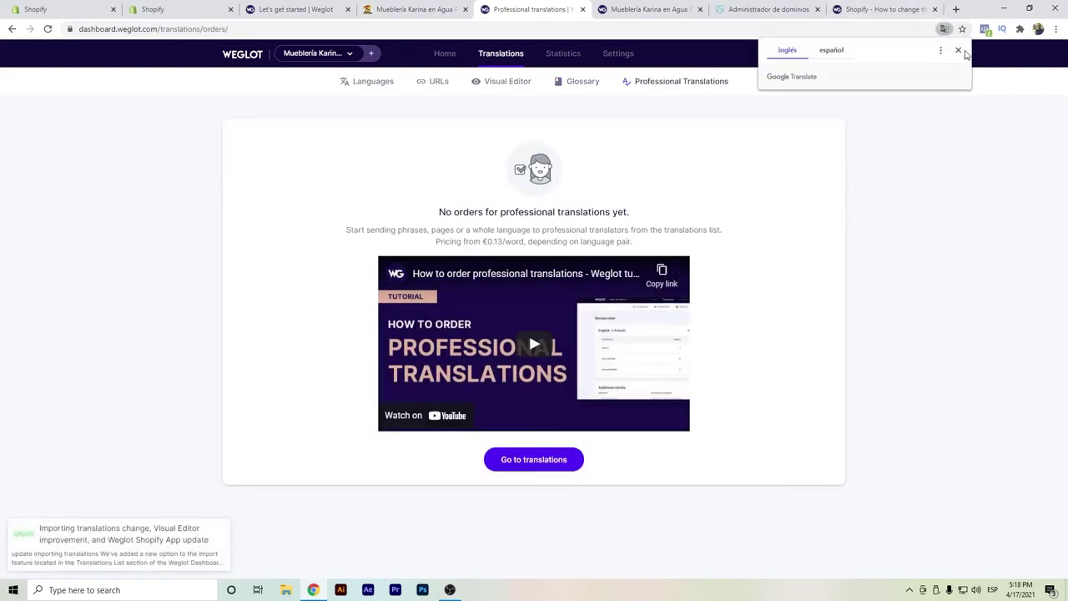
pyautogui.click(960, 51)
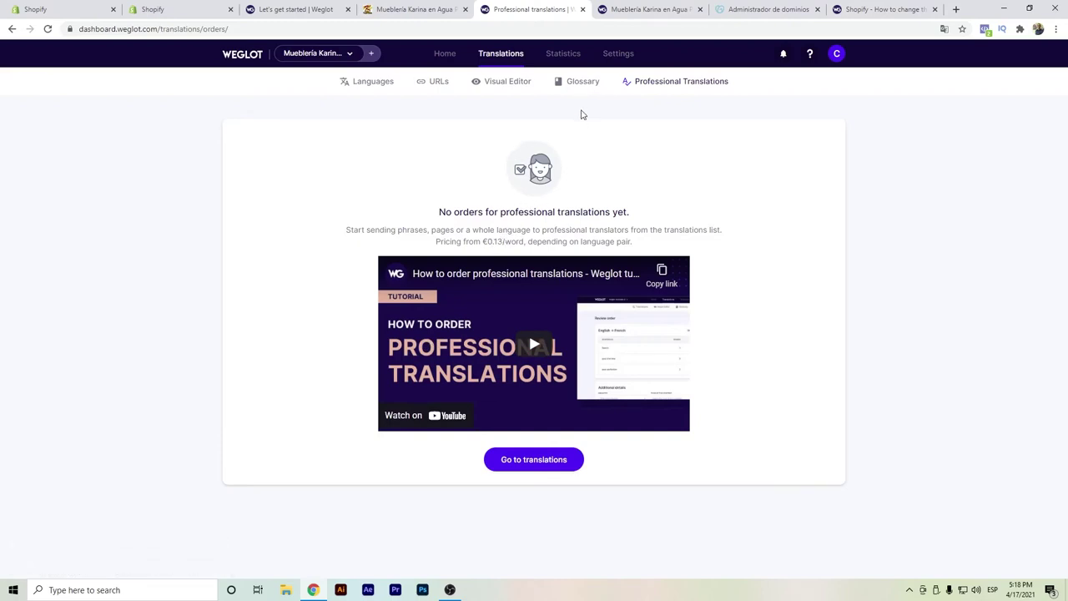
pyautogui.click(565, 53)
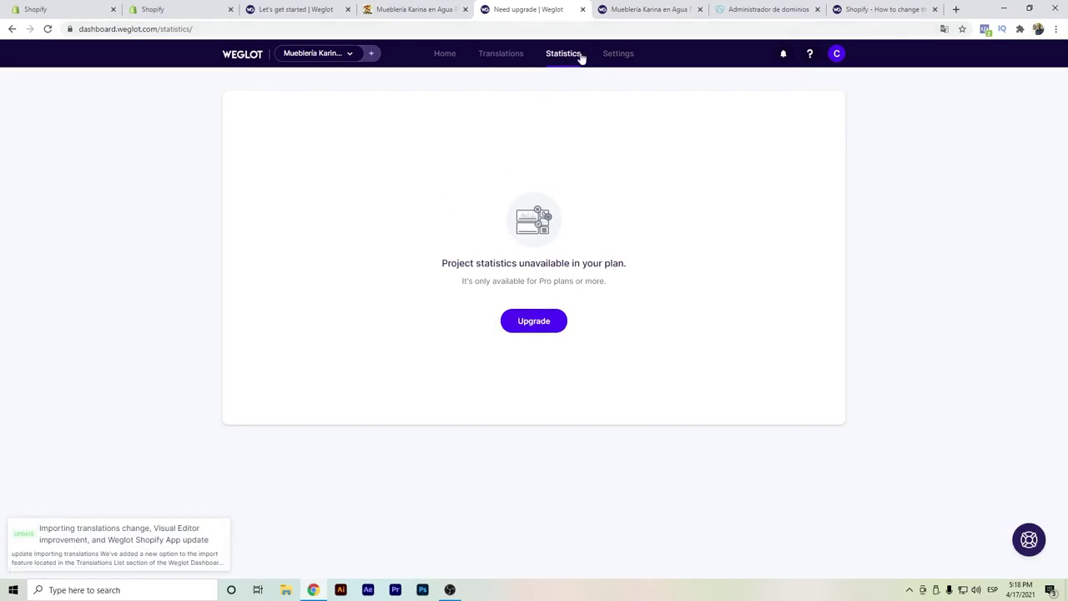
# Step: Set the project's website type to E-Commerce store and its industry to Retail & Fashion, and save the general settings
pyautogui.click(629, 55)
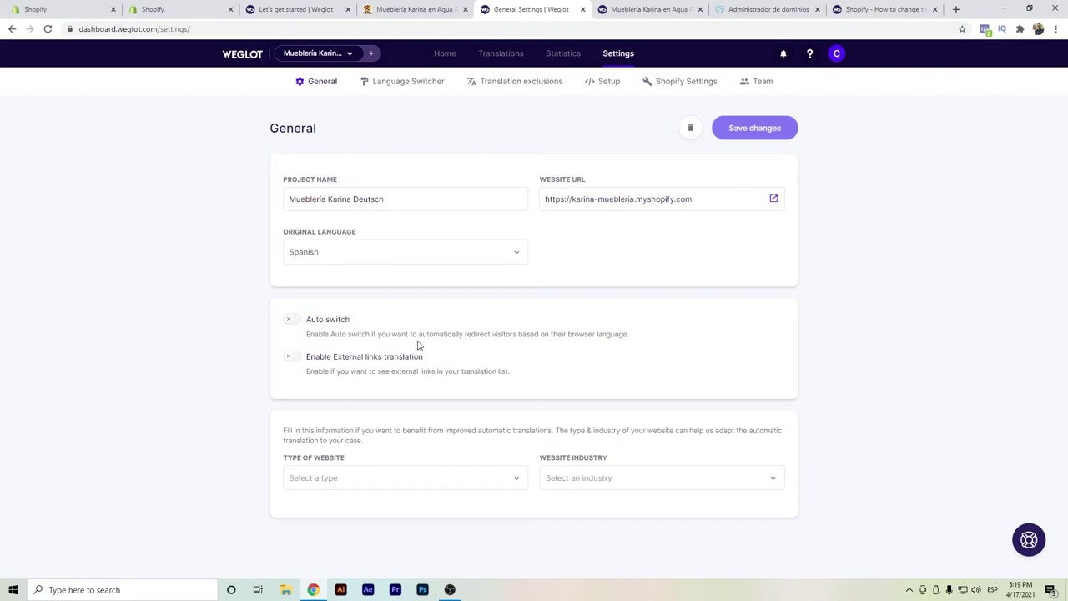
pyautogui.click(315, 479)
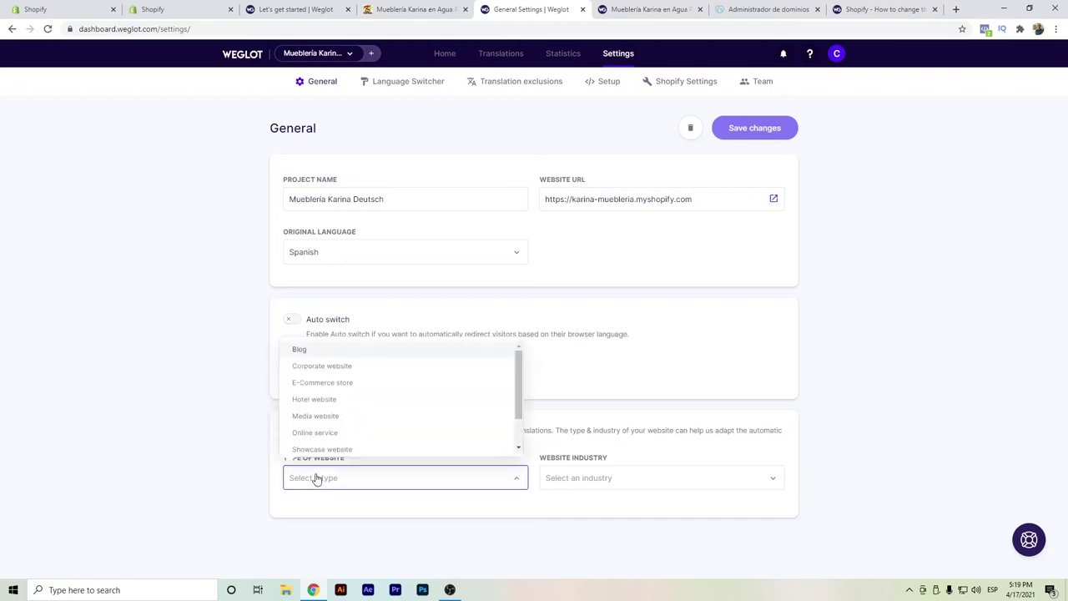
pyautogui.click(359, 388)
pyautogui.click(659, 482)
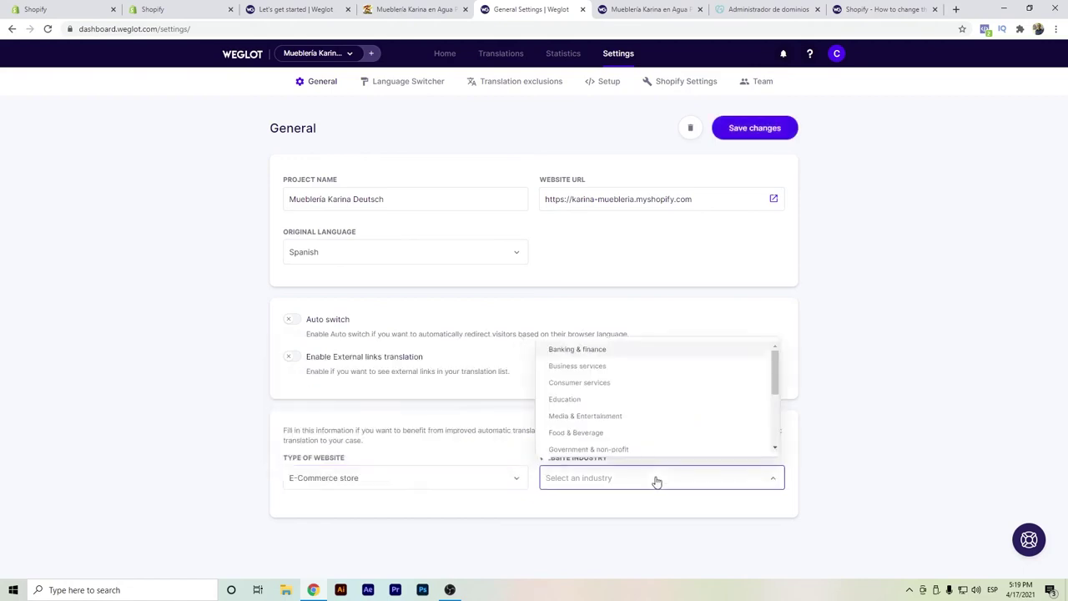
pyautogui.scroll(-1, 624, 386)
pyautogui.scroll(-2, 624, 387)
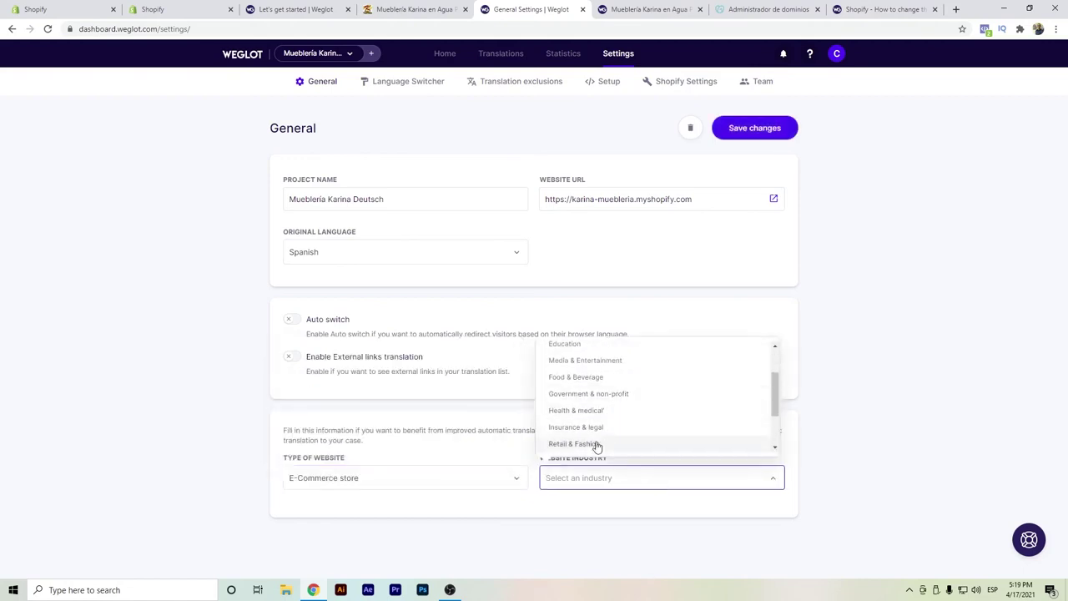
pyautogui.click(596, 443)
pyautogui.click(780, 139)
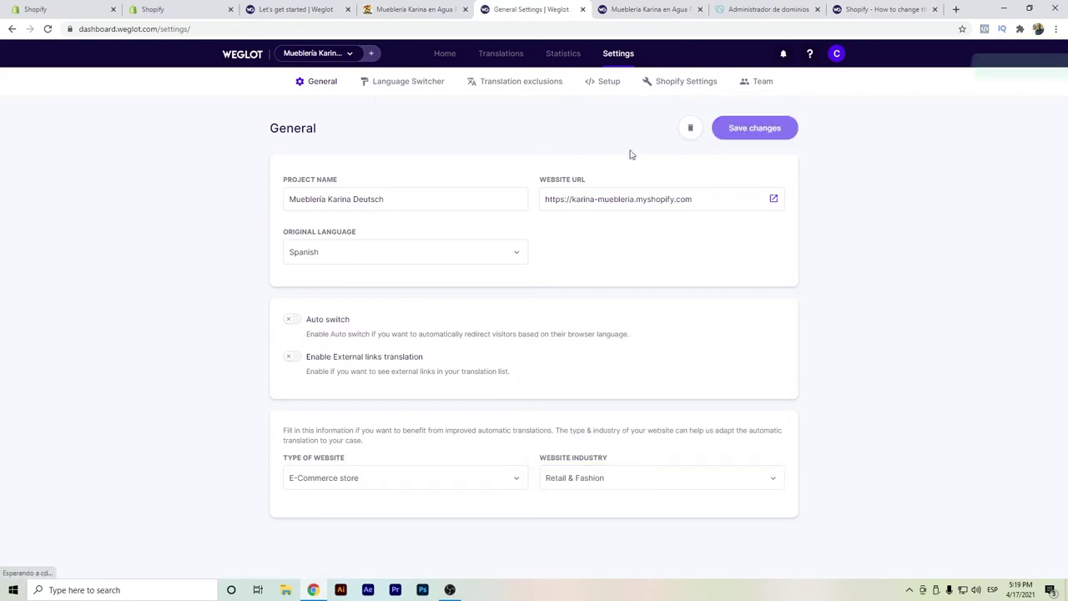
# Step: Enable the display of language flags in the language switcher button and save the changes
pyautogui.click(426, 89)
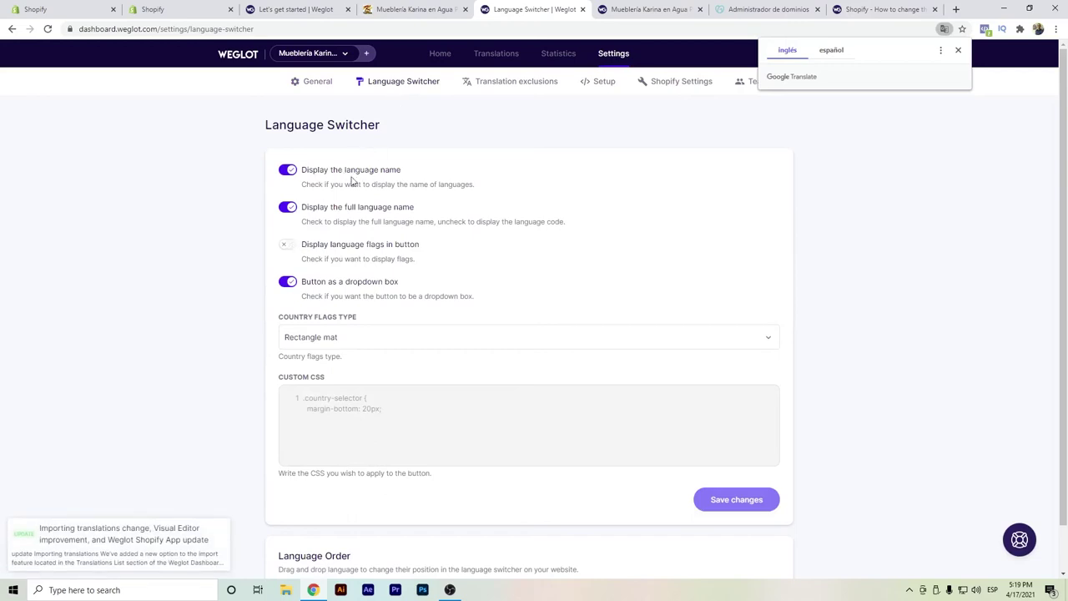
pyautogui.click(294, 244)
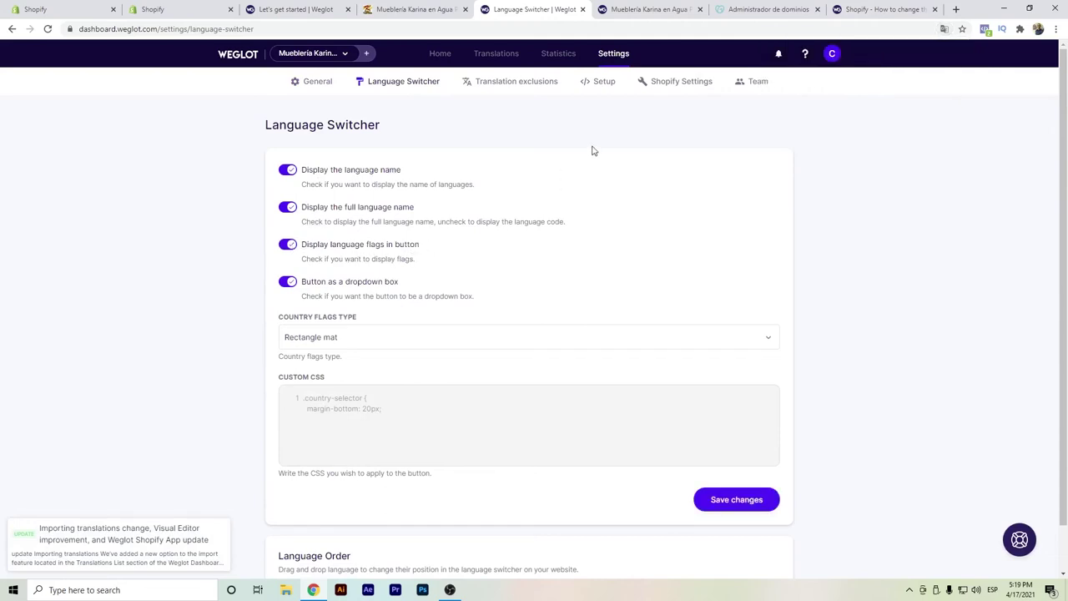
pyautogui.scroll(-1, 401, 221)
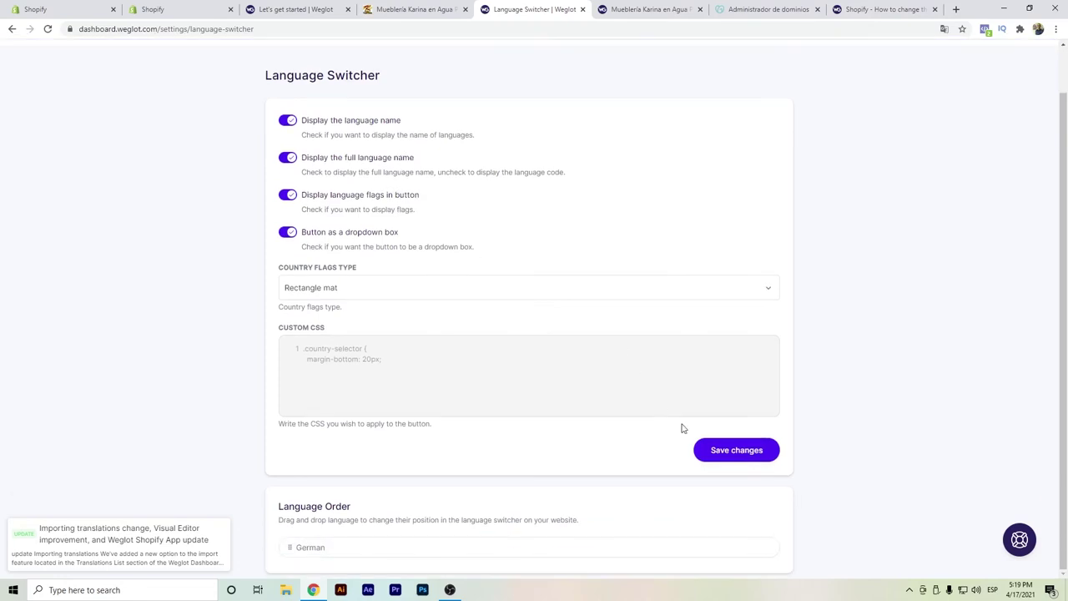
pyautogui.scroll(1, 504, 279)
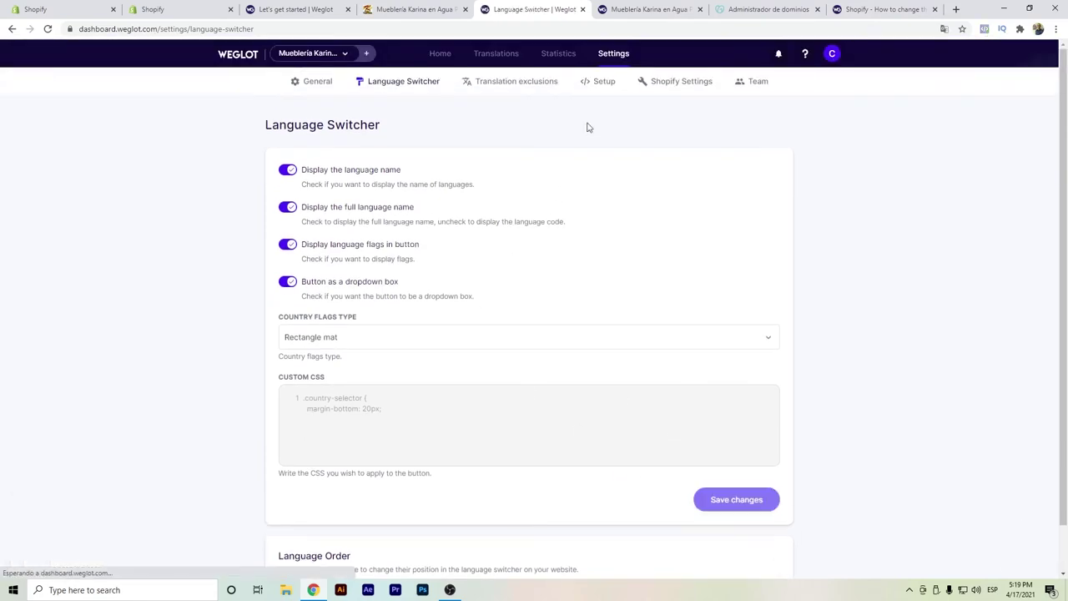
# Step: Add a translation exclusion rule for URLs that contain /collections/all, applied to all languages
pyautogui.click(496, 84)
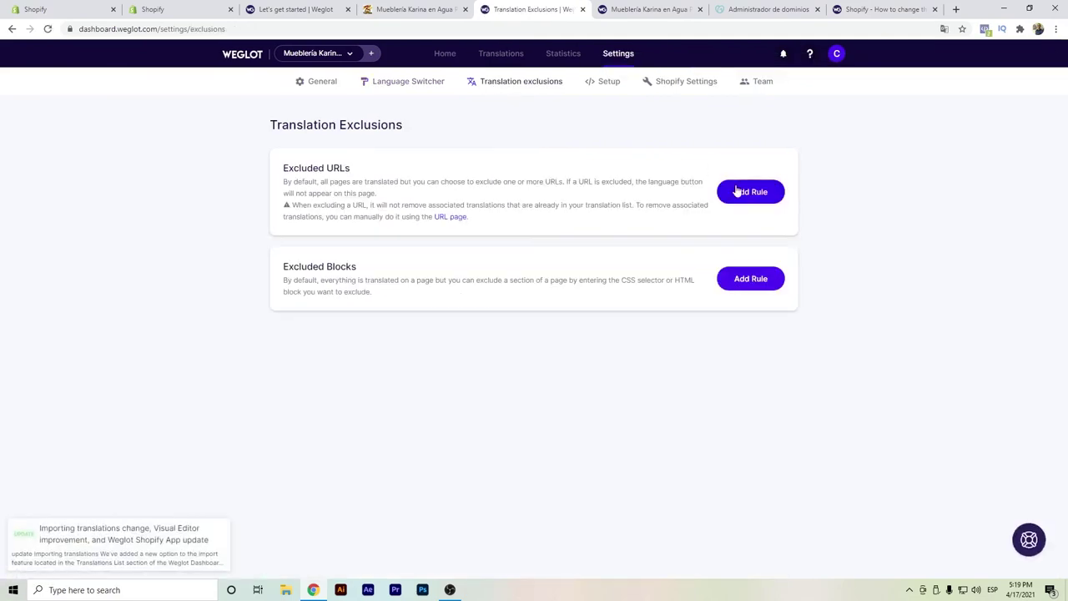
pyautogui.click(736, 200)
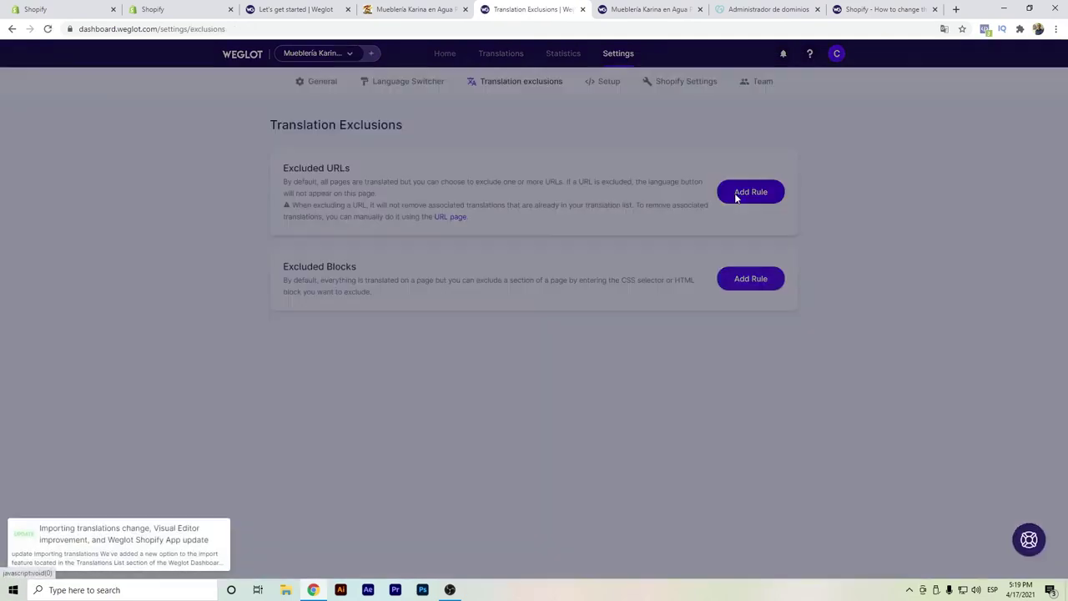
pyautogui.click(485, 302)
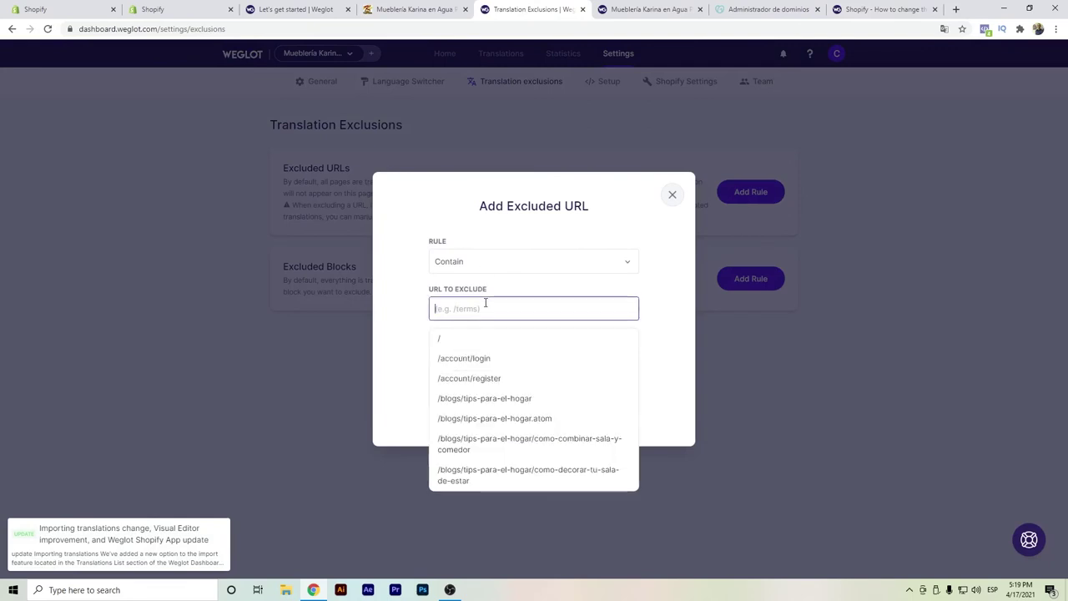
pyautogui.write('/col')
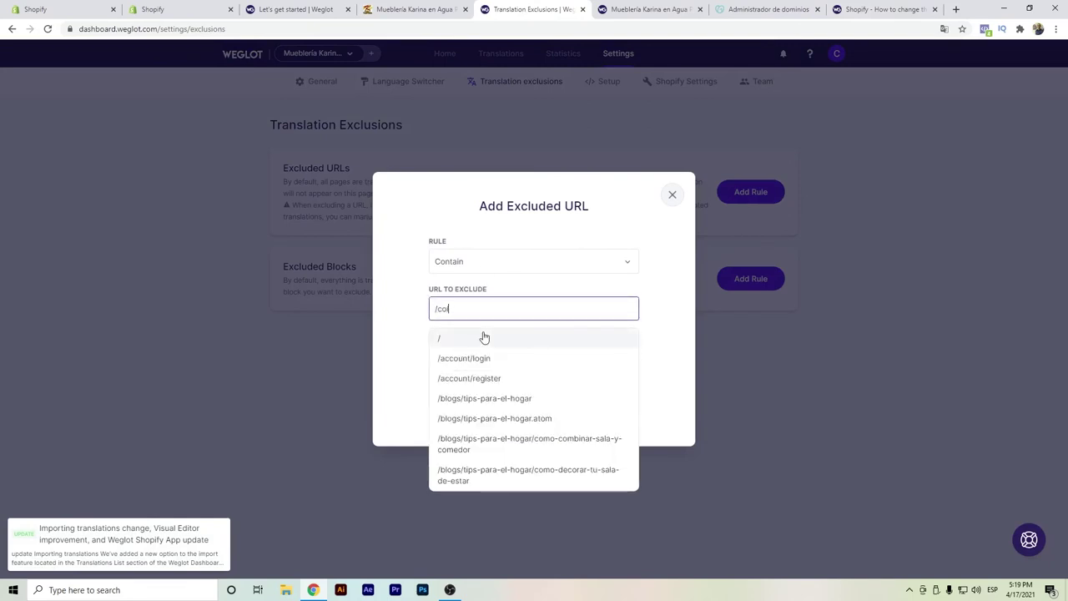
pyautogui.write('l')
pyautogui.click(484, 337)
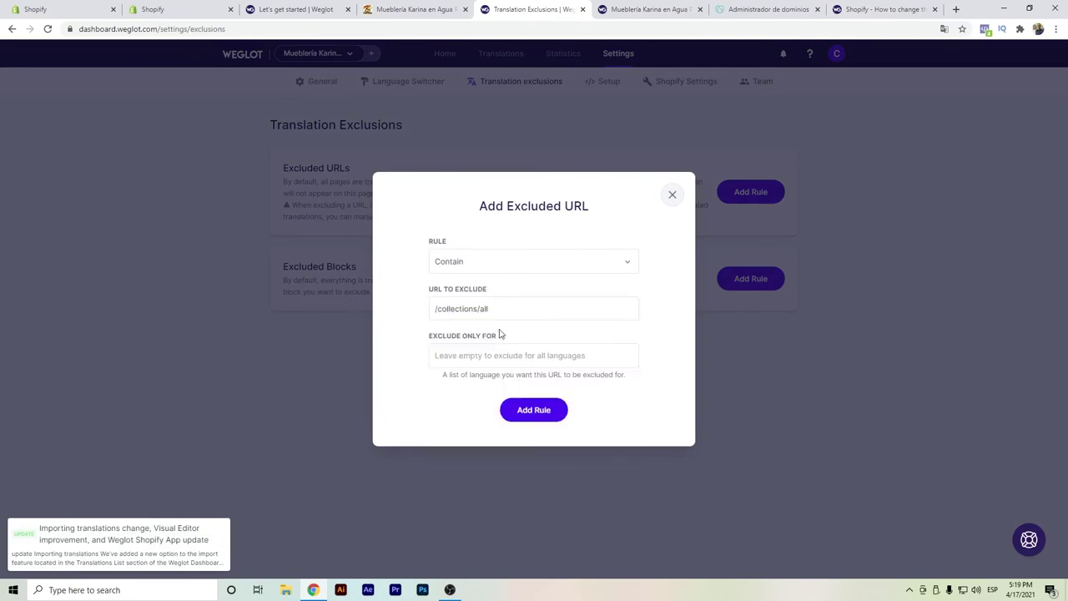
pyautogui.click(538, 419)
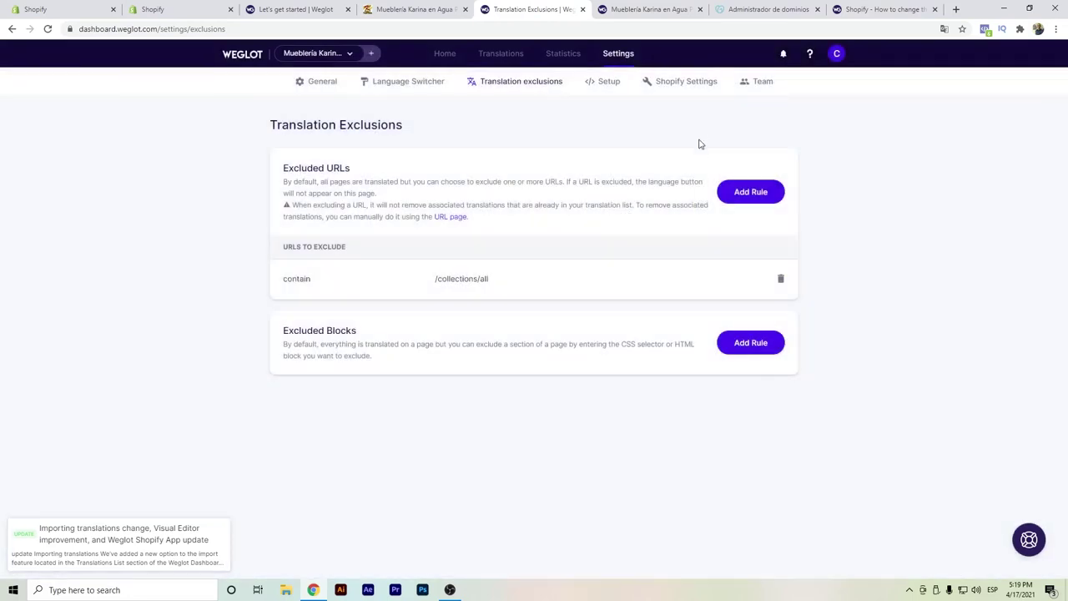
# Step: Examine the project's Setup, Shopify and Team settings pages
pyautogui.click(606, 83)
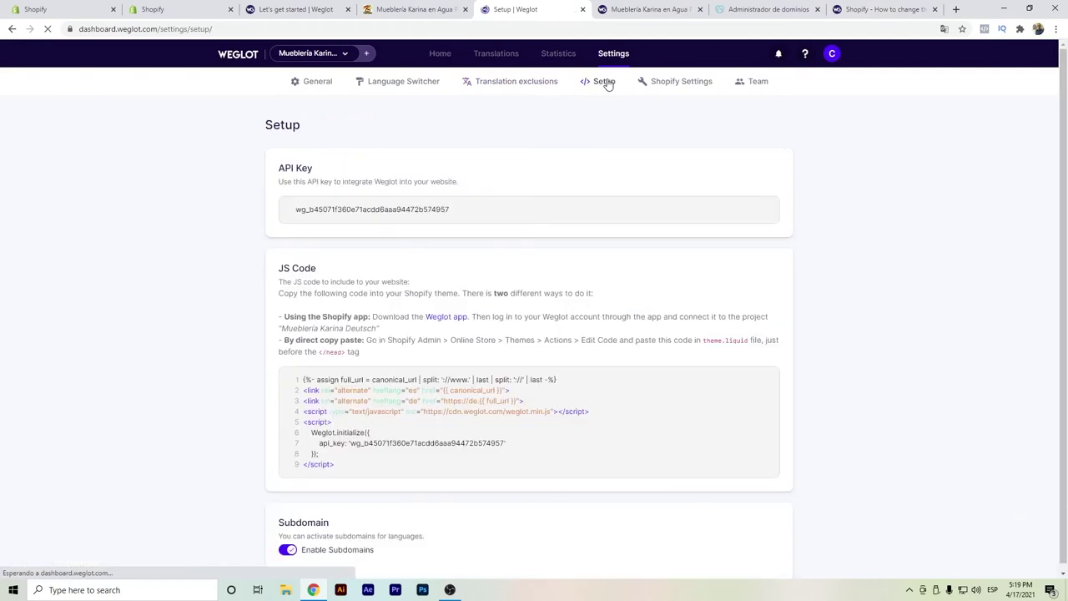
pyautogui.click(661, 83)
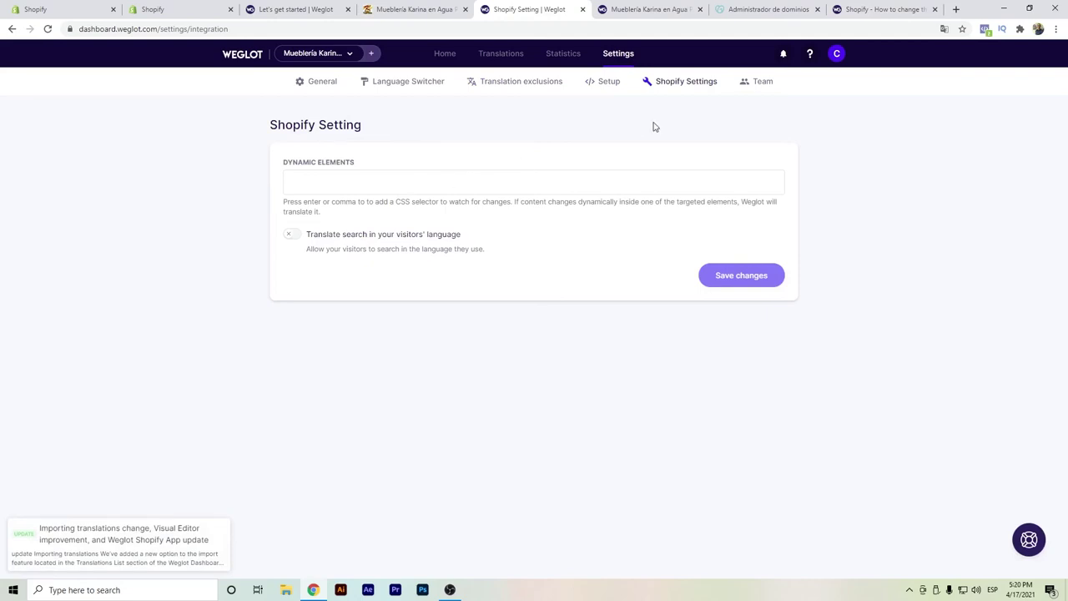
pyautogui.click(762, 84)
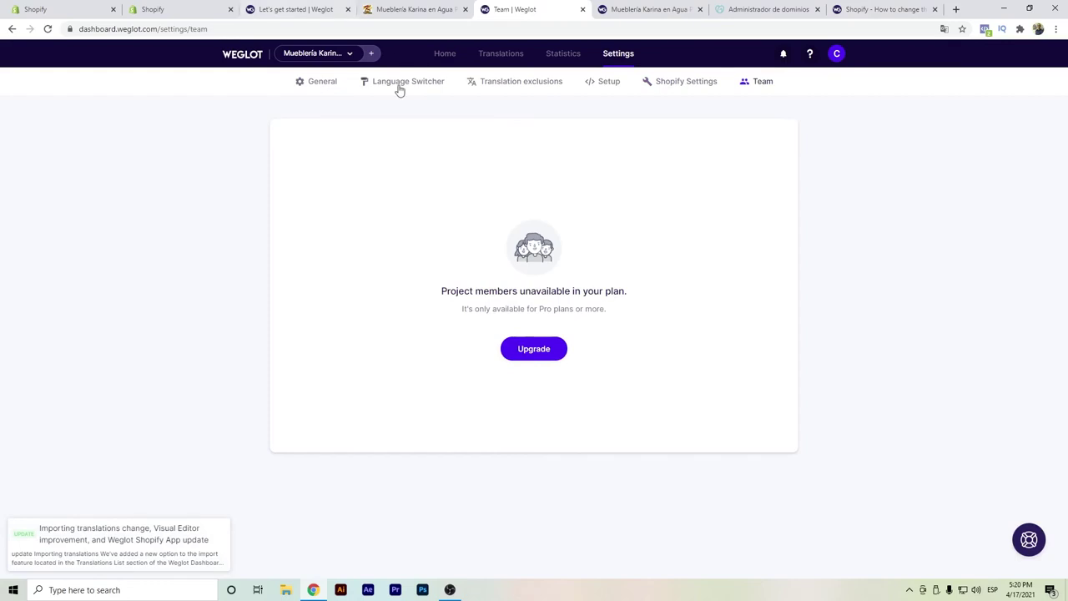
# Step: Reload the live store homepage, check the flags in its language switcher, and switch the site to Deutsch
pyautogui.click(414, 11)
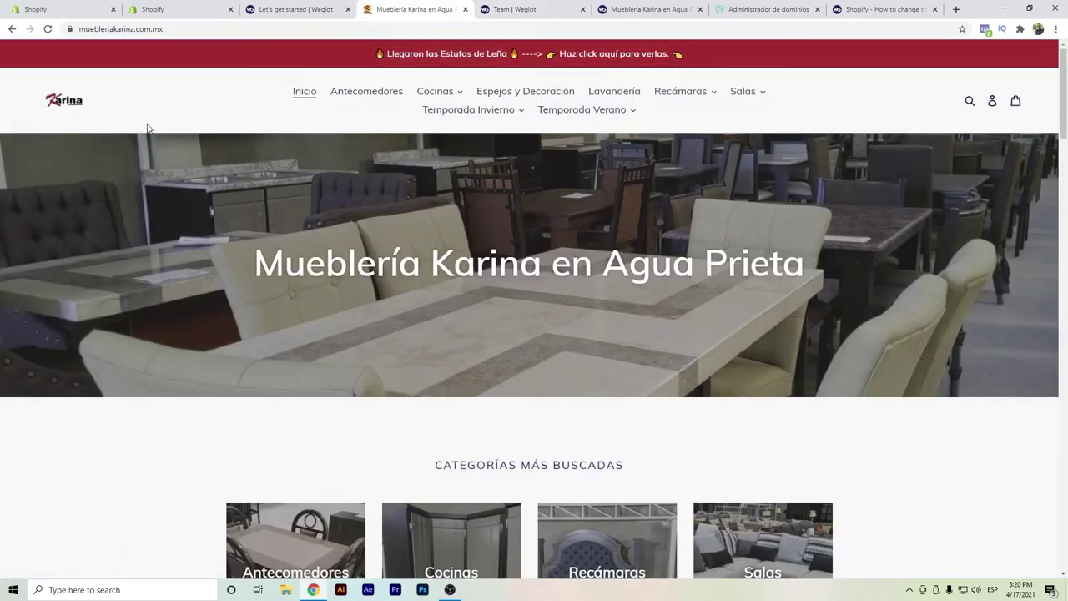
pyautogui.click(49, 30)
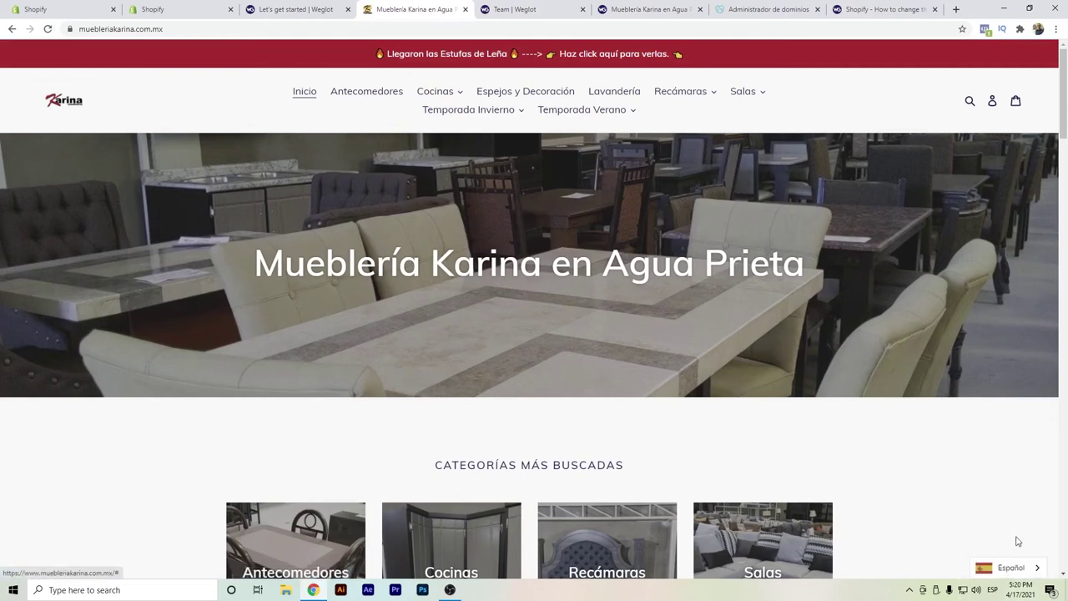
pyautogui.click(1016, 569)
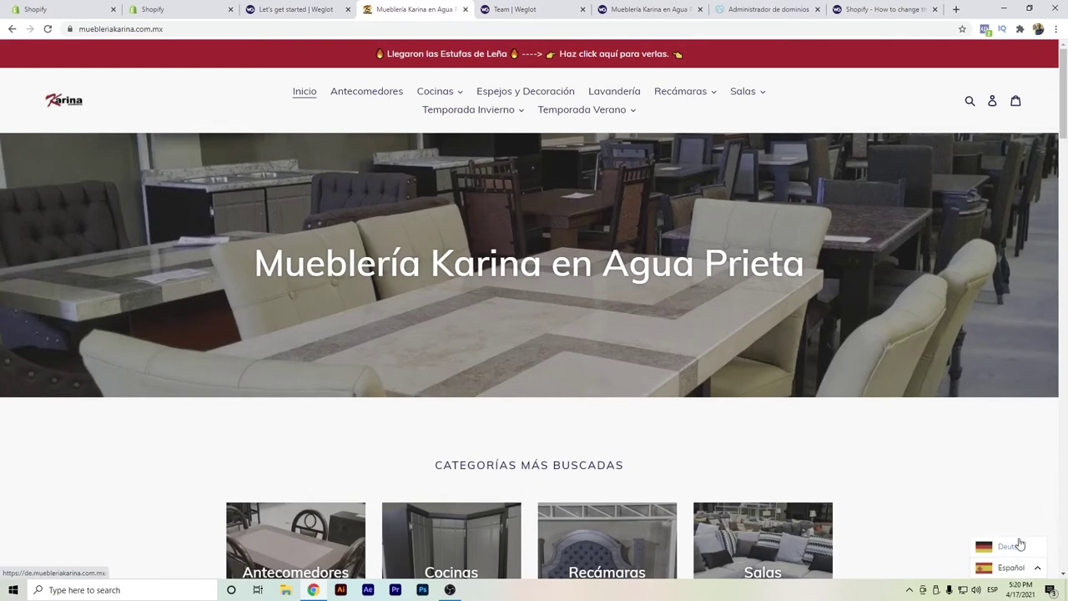
pyautogui.click(1014, 568)
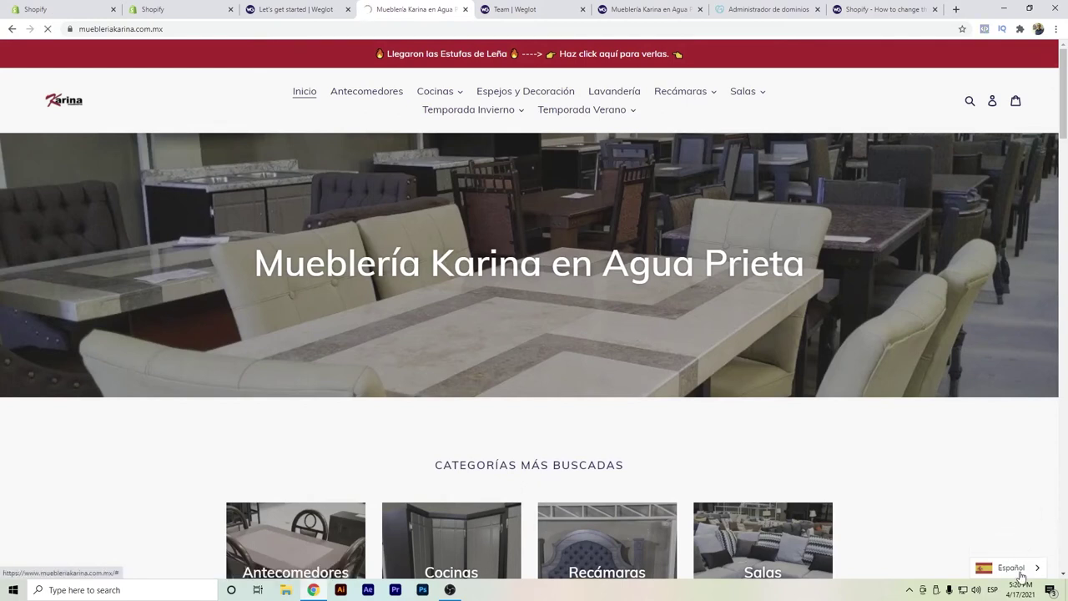
# Step: Examine the German homepage's main heading and category names, and return to the Weglot getting-started confirmation page
pyautogui.scroll(-3, 464, 245)
pyautogui.scroll(3, 390, 238)
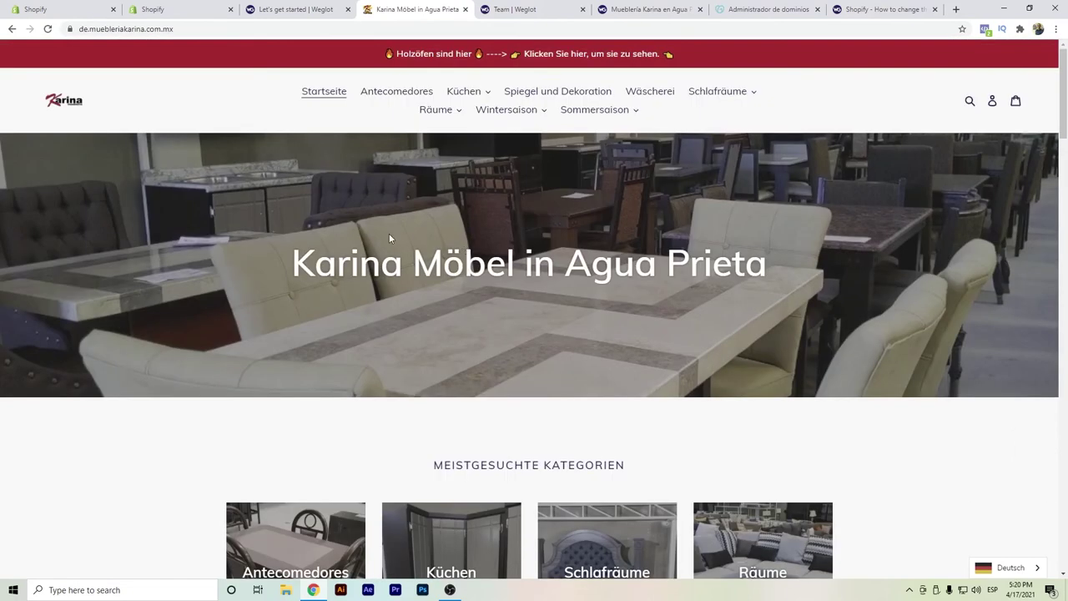
pyautogui.moveTo(282, 269); pyautogui.dragTo(515, 266)
pyautogui.click(514, 265)
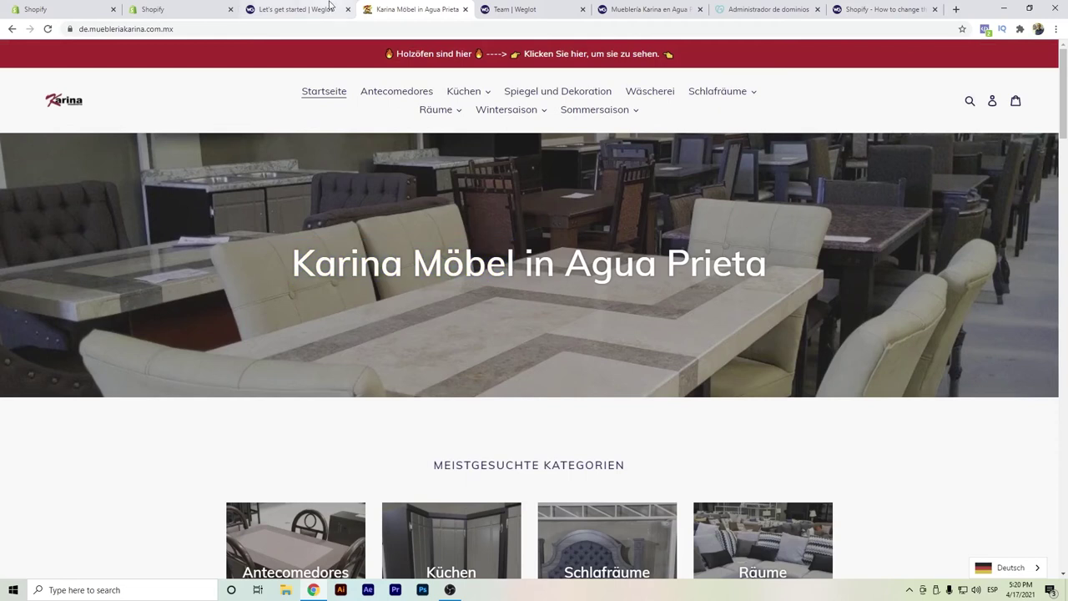
pyautogui.scroll(-1, 419, 357)
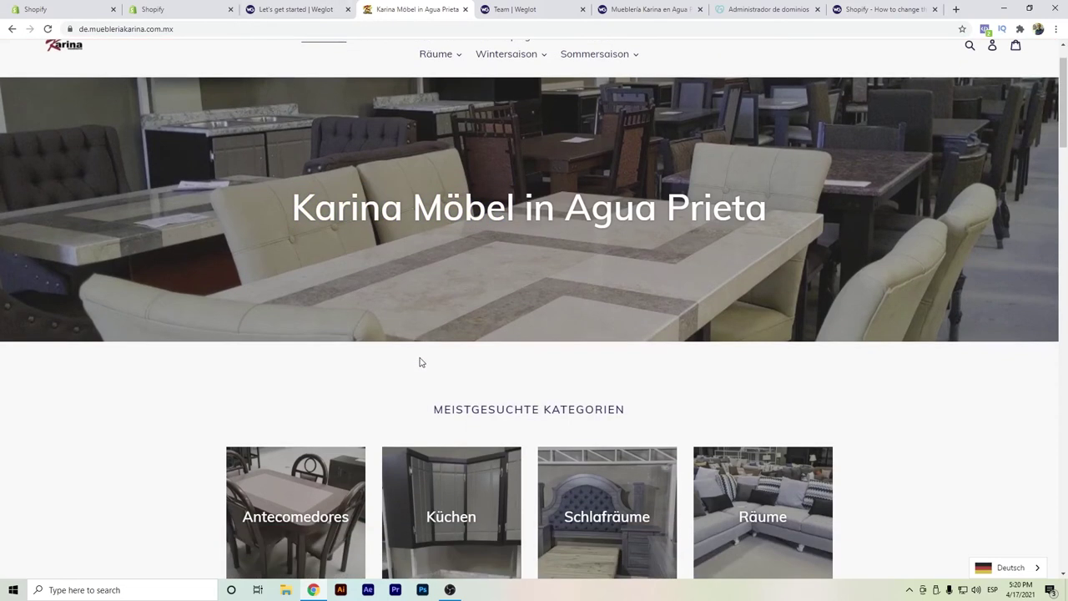
pyautogui.scroll(1, 421, 361)
pyautogui.click(310, 7)
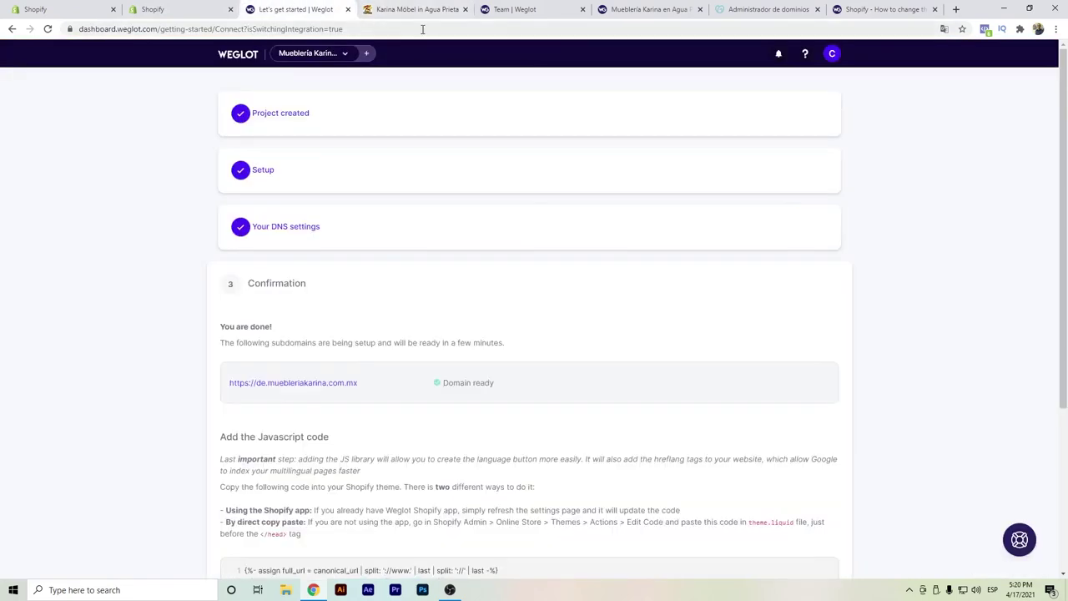
# Step: In the Spanish-to-German translation list, change the German translation of "Mueblería Karina en Agua Prieta" to "Muebleria Karina in Agua Prieta"
pyautogui.click(503, 7)
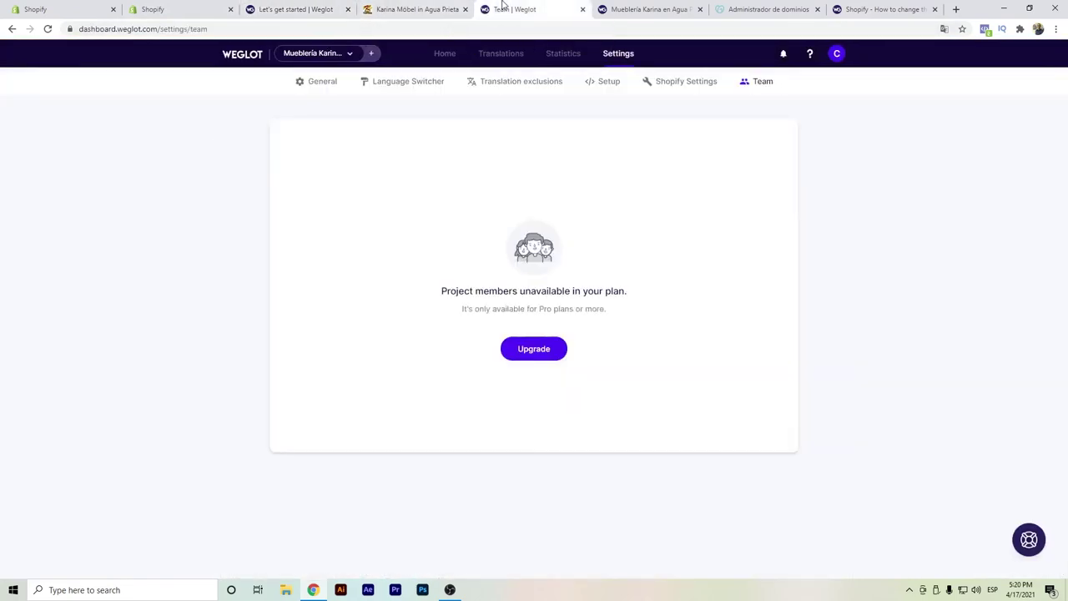
pyautogui.click(447, 55)
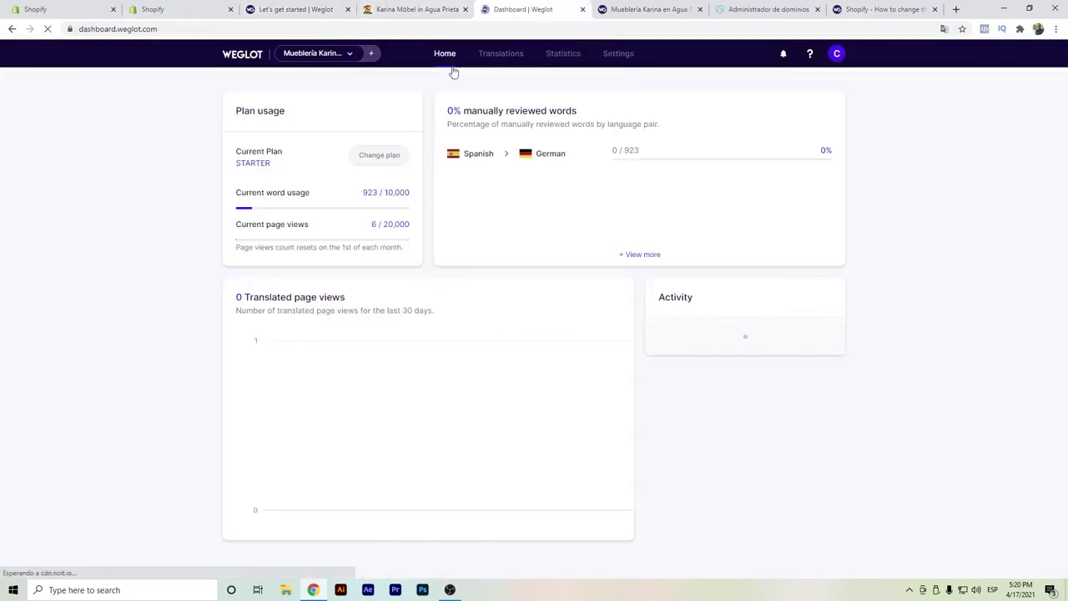
pyautogui.click(493, 161)
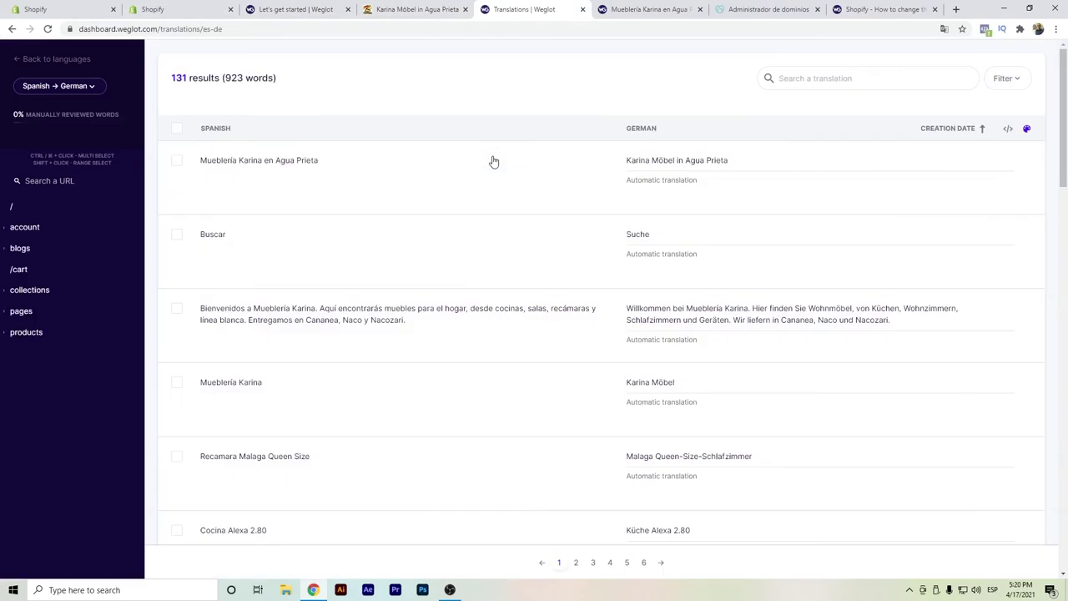
pyautogui.moveTo(681, 160); pyautogui.dragTo(600, 161)
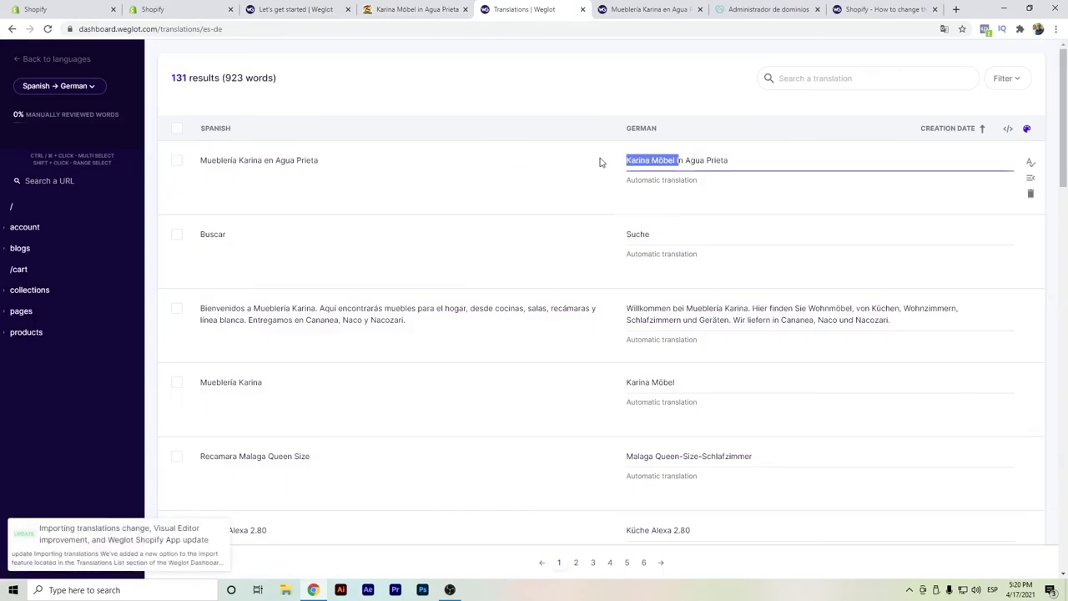
pyautogui.write('Mueblería Karina i')
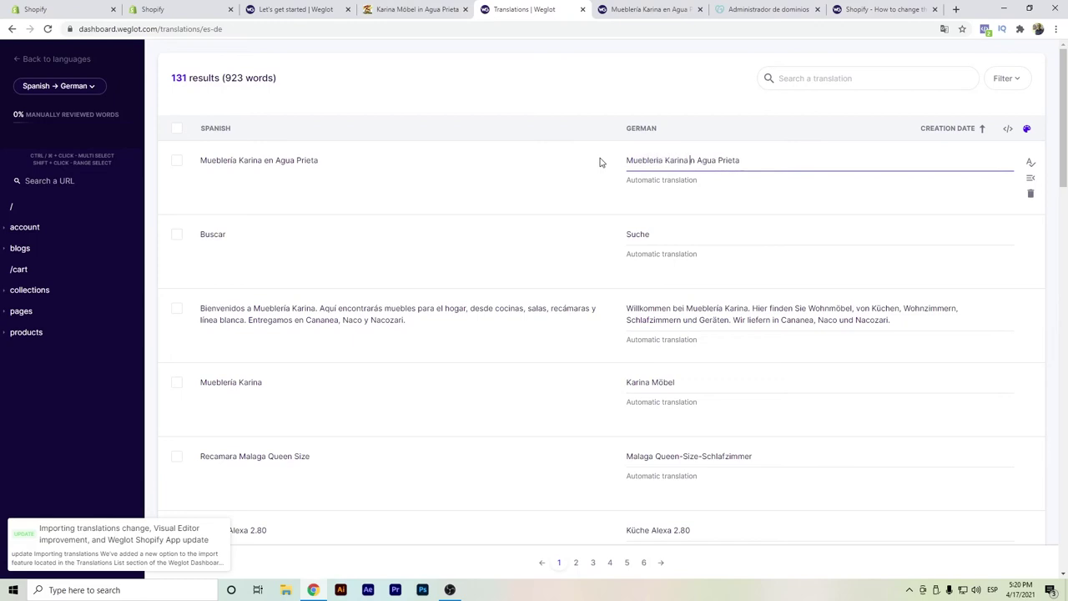
pyautogui.click(588, 113)
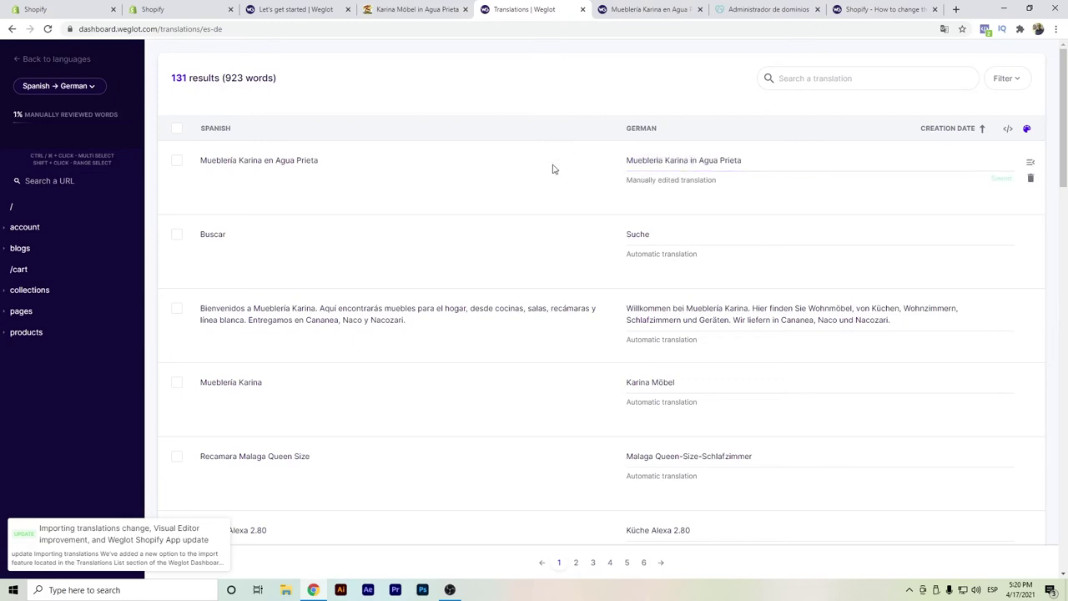
# Step: Replace the German translation of "Mueblería Karina" with the original Spanish name "Mueblería Karina"
pyautogui.tripleClick(692, 386)
pyautogui.write('Muebl')
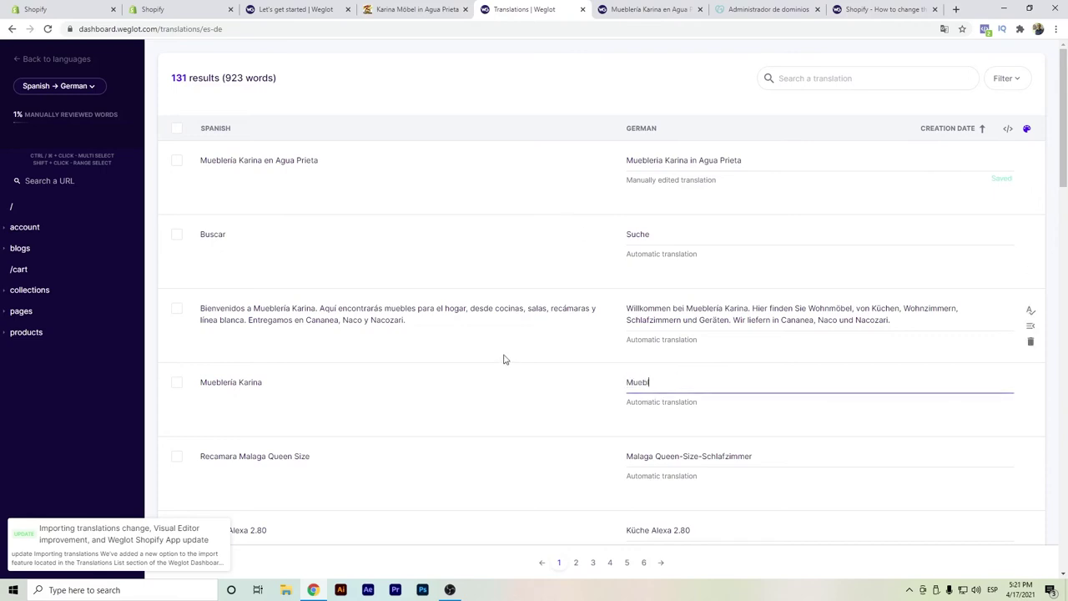
pyautogui.write('ería Karina')
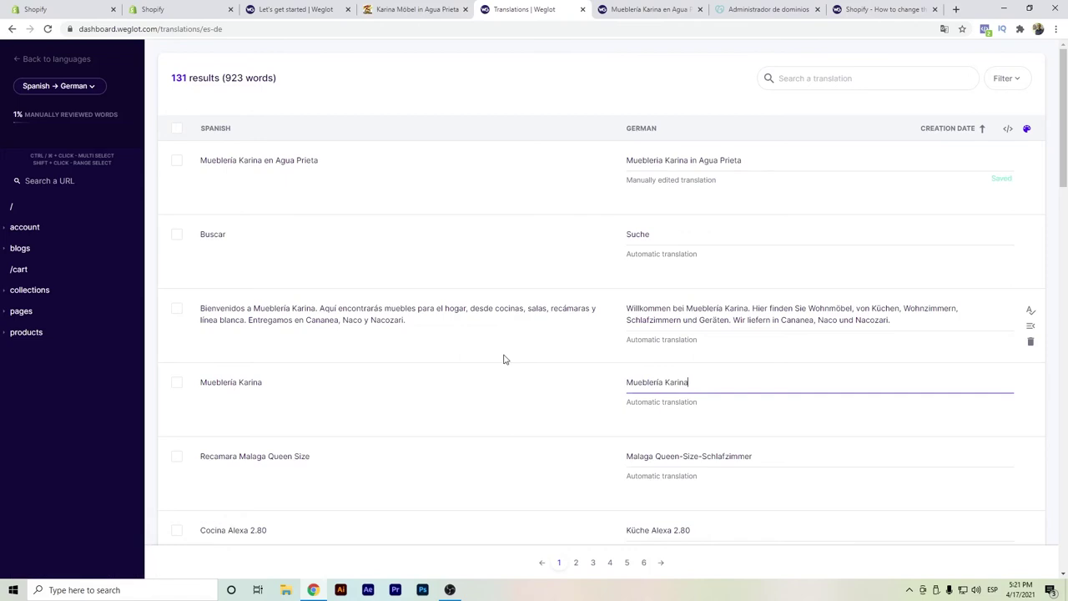
# Step: Correct the term in the never-translate glossary rule to "Mueblería Karina" with the accented í, and save the rule
pyautogui.click(37, 60)
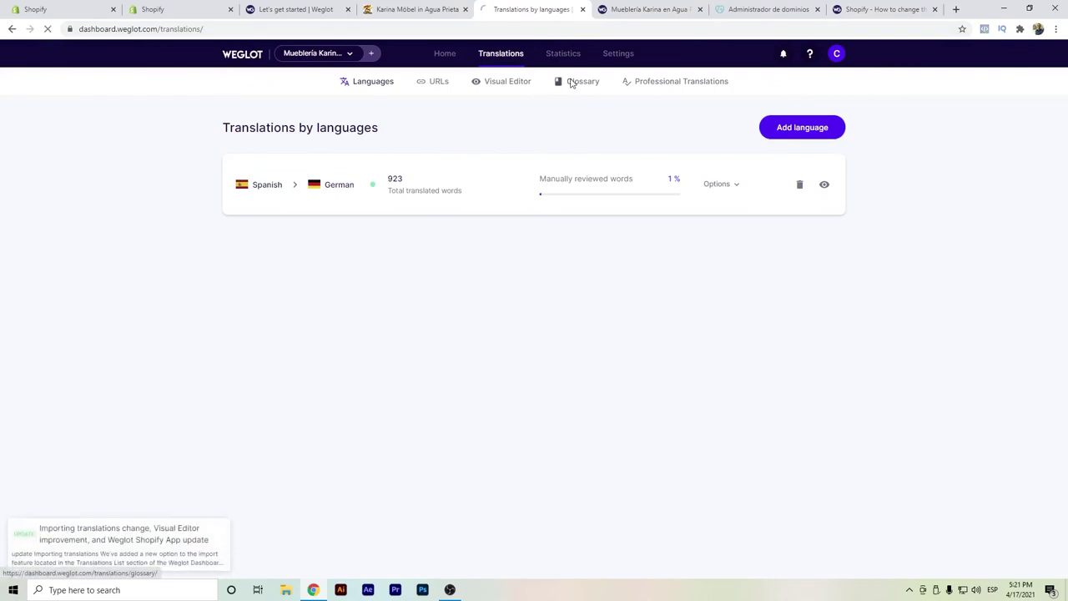
pyautogui.click(574, 83)
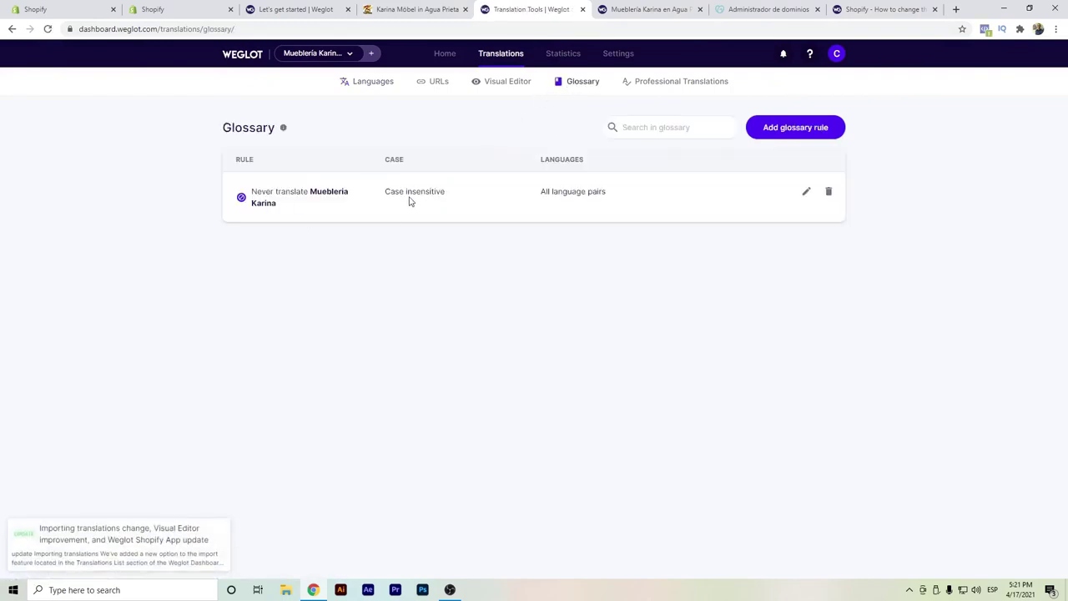
pyautogui.click(807, 191)
pyautogui.click(490, 294)
pyautogui.press('BackSpace')
pyautogui.write('ía Karina')
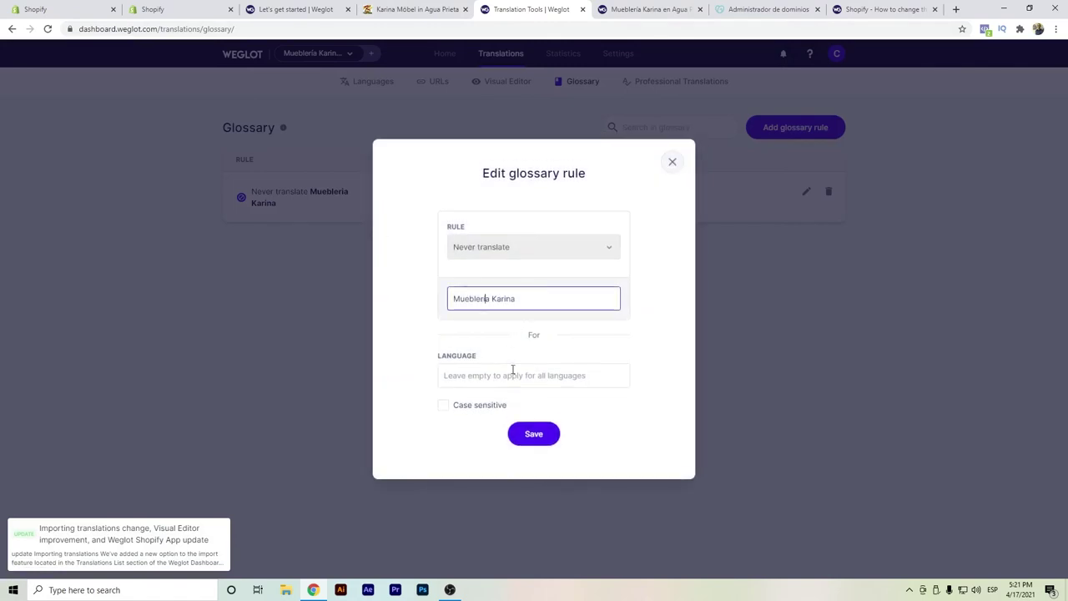
pyautogui.click(539, 436)
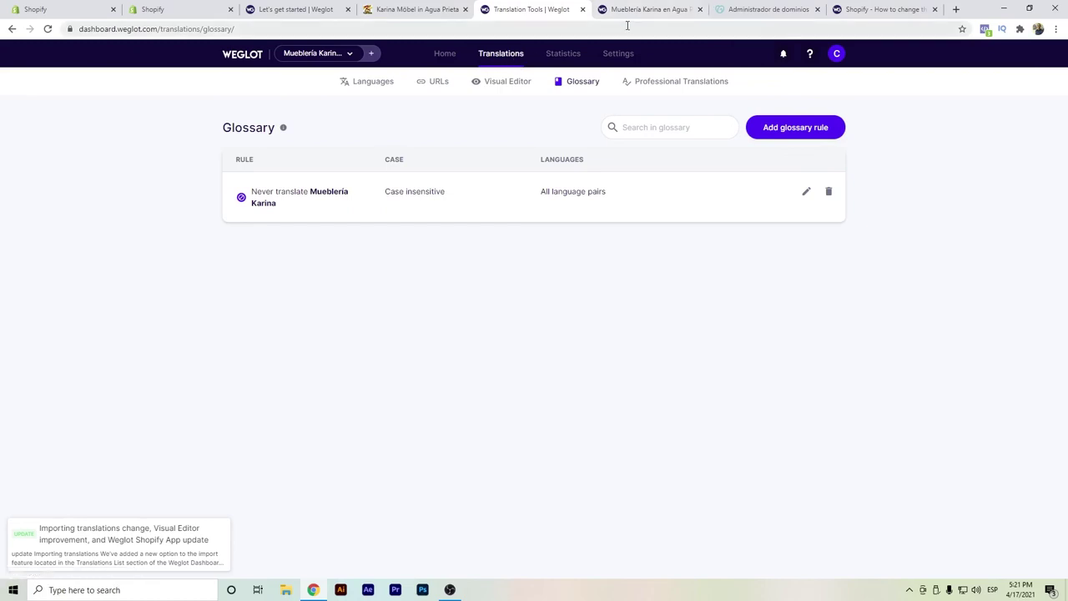
# Step: Reload the live German homepage and examine its heading, category names, body texts and footer for the translations
pyautogui.click(409, 12)
pyautogui.click(45, 28)
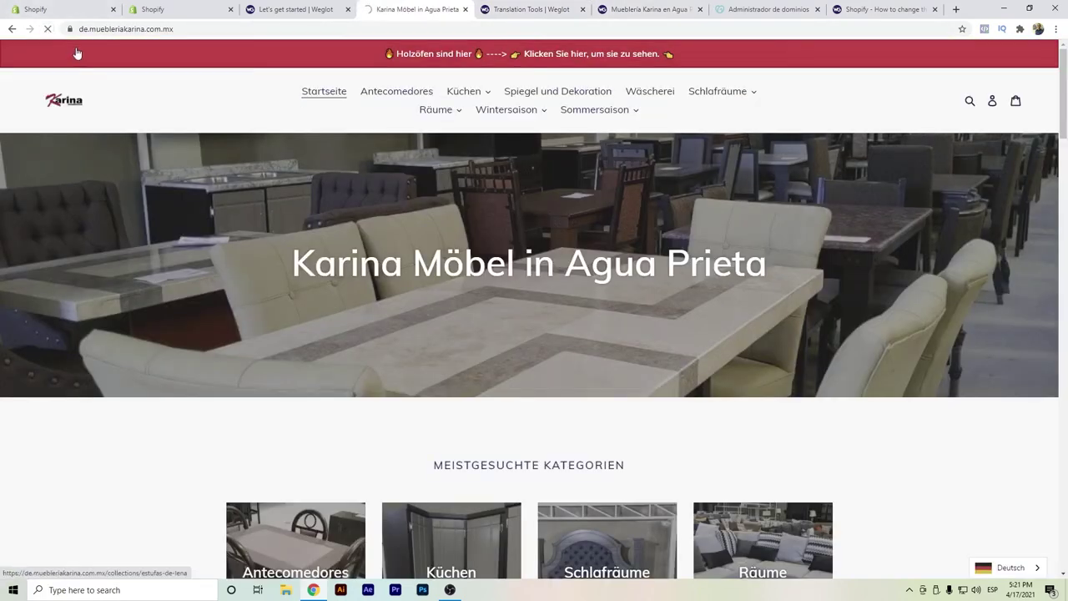
pyautogui.scroll(-5, 425, 217)
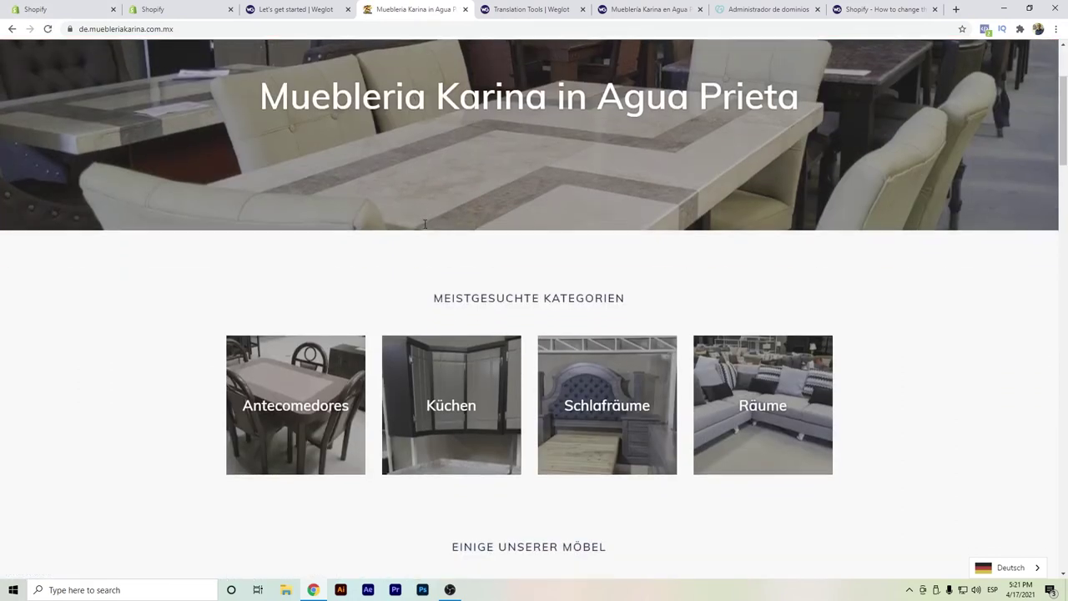
pyautogui.scroll(-6, 424, 229)
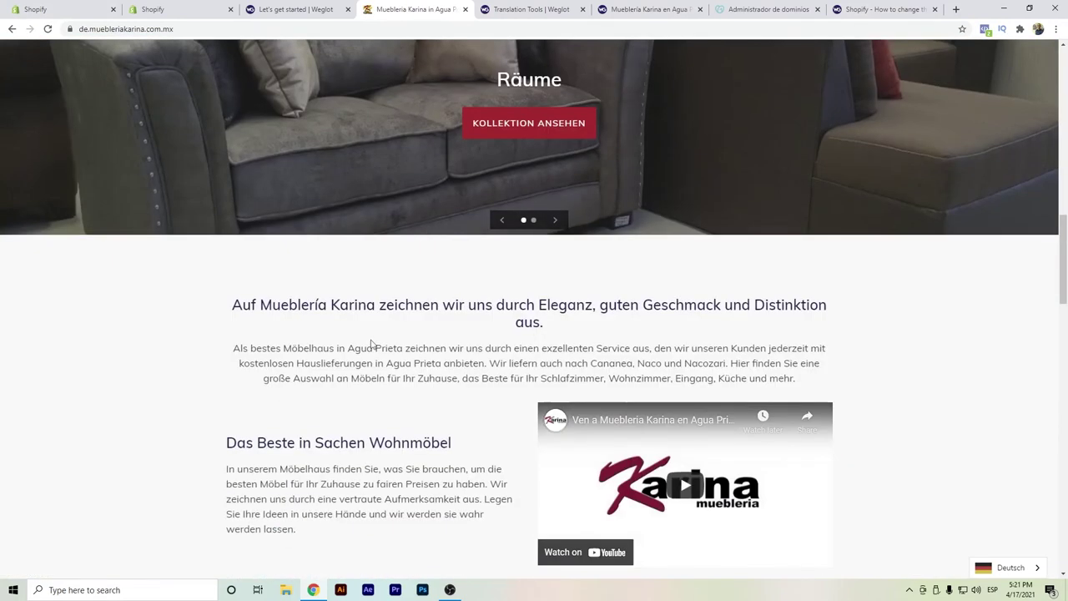
pyautogui.scroll(-7, 318, 328)
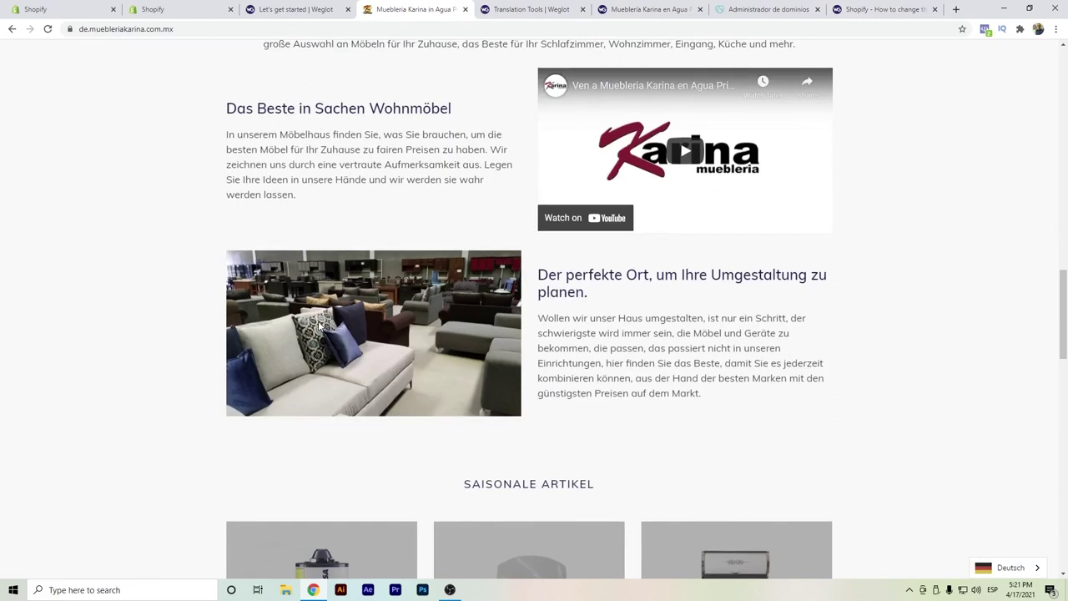
pyautogui.scroll(-3, 318, 327)
pyautogui.scroll(-1, 272, 337)
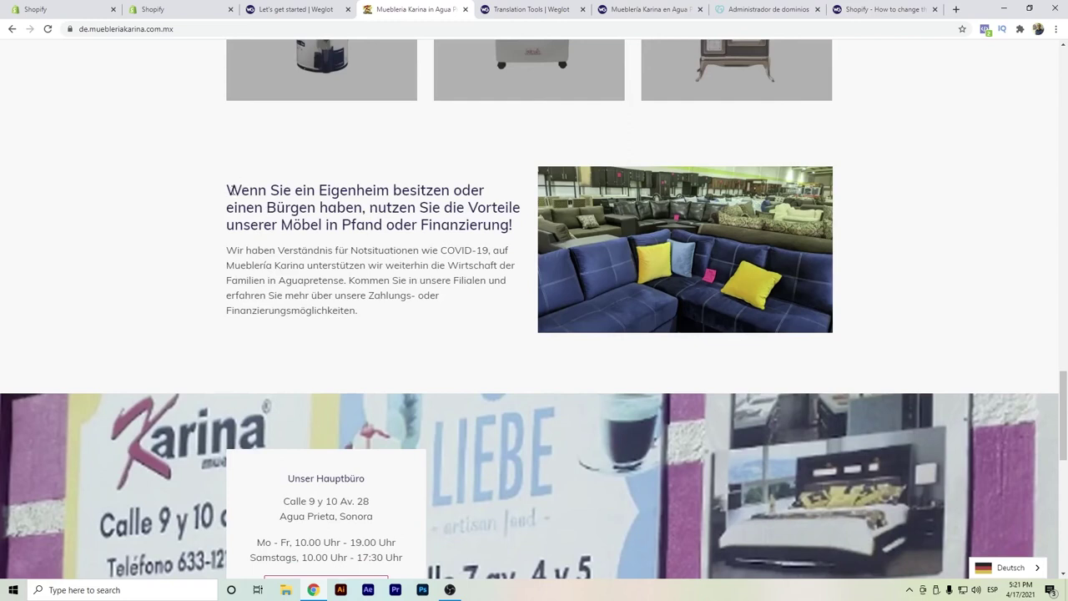
pyautogui.scroll(-2, 233, 198)
pyautogui.scroll(-6, 234, 198)
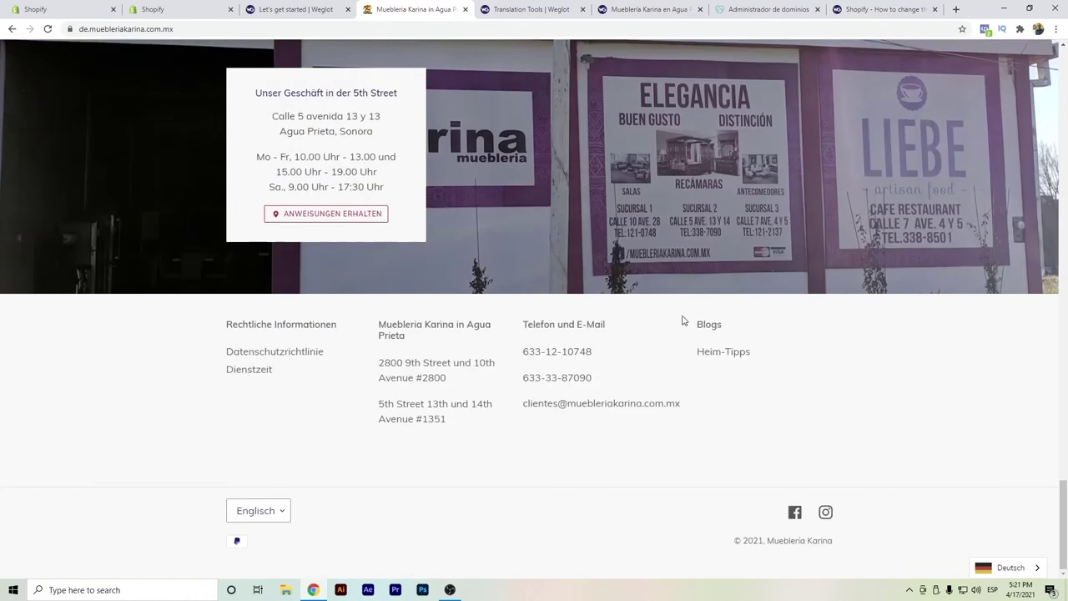
# Step: Open the Heim-Tipps blog on the German site and read the translated article about Whirlpool refrigerators
pyautogui.click(728, 357)
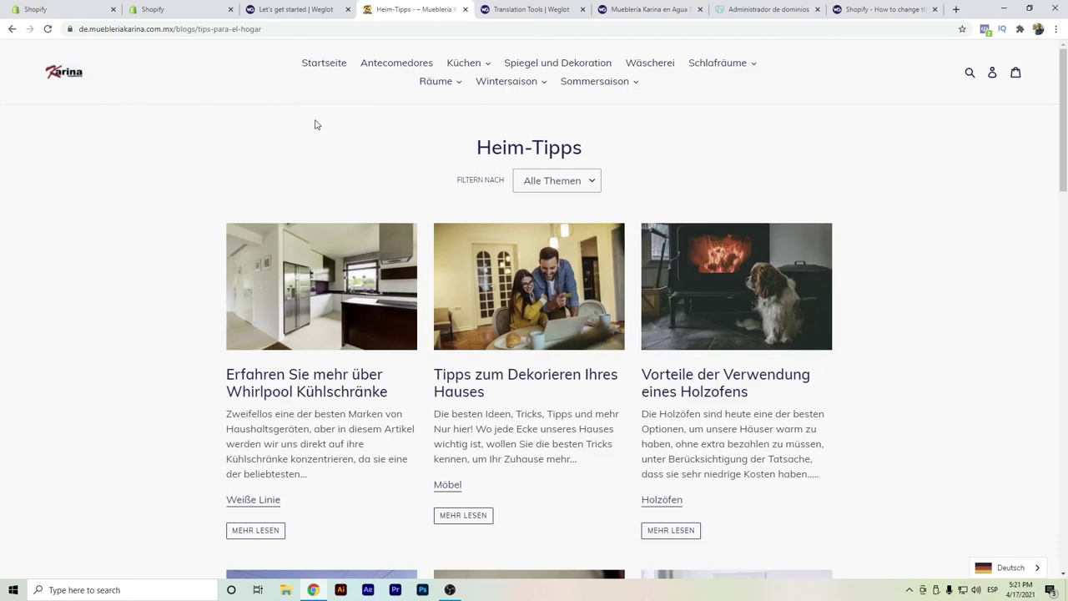
pyautogui.scroll(-1, 316, 125)
pyautogui.click(328, 274)
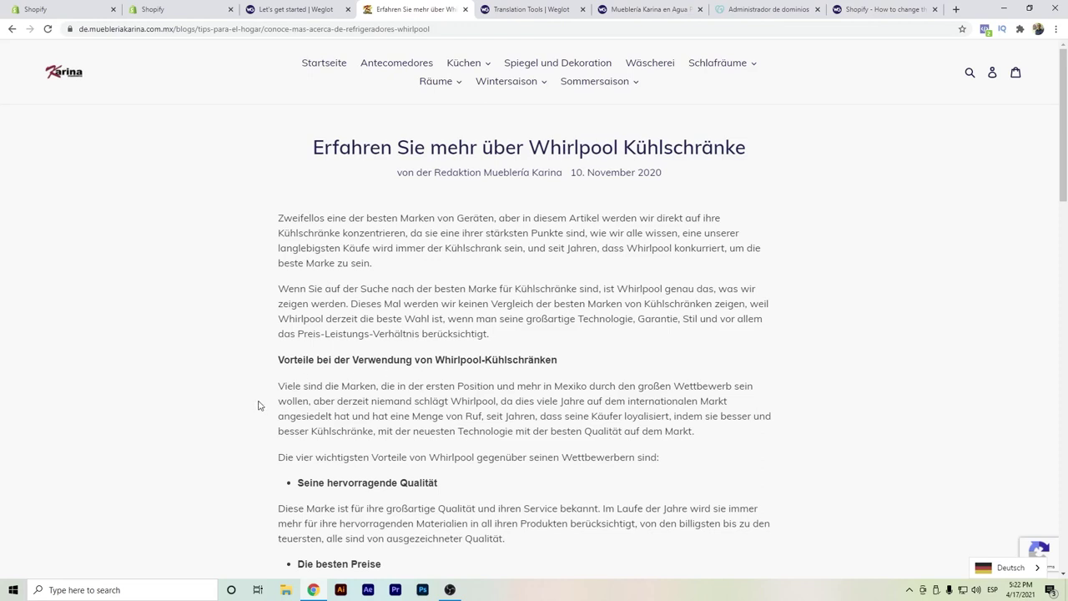
pyautogui.scroll(-1, 258, 406)
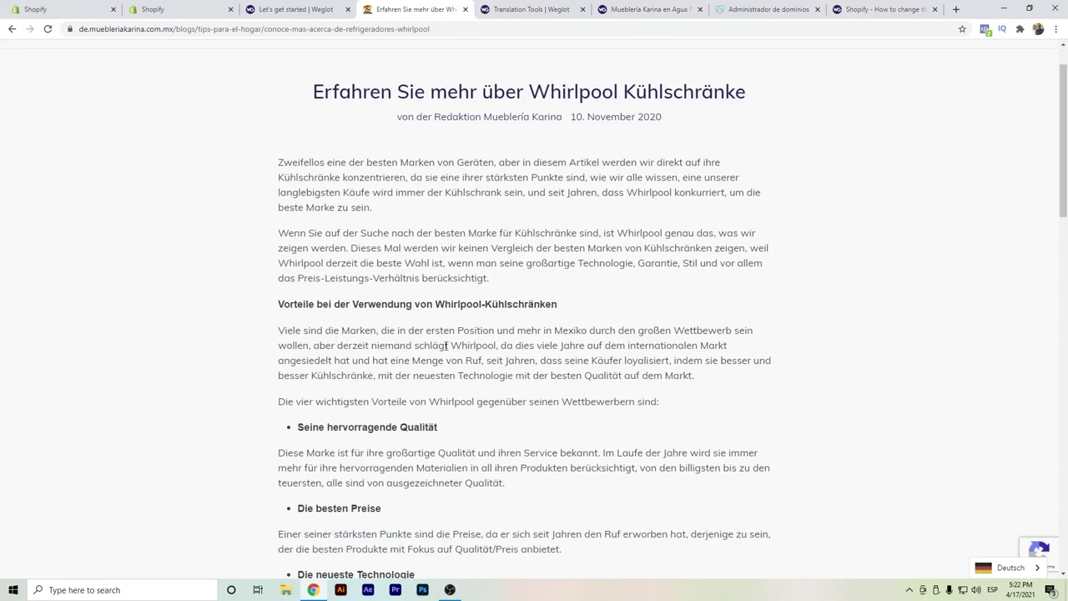